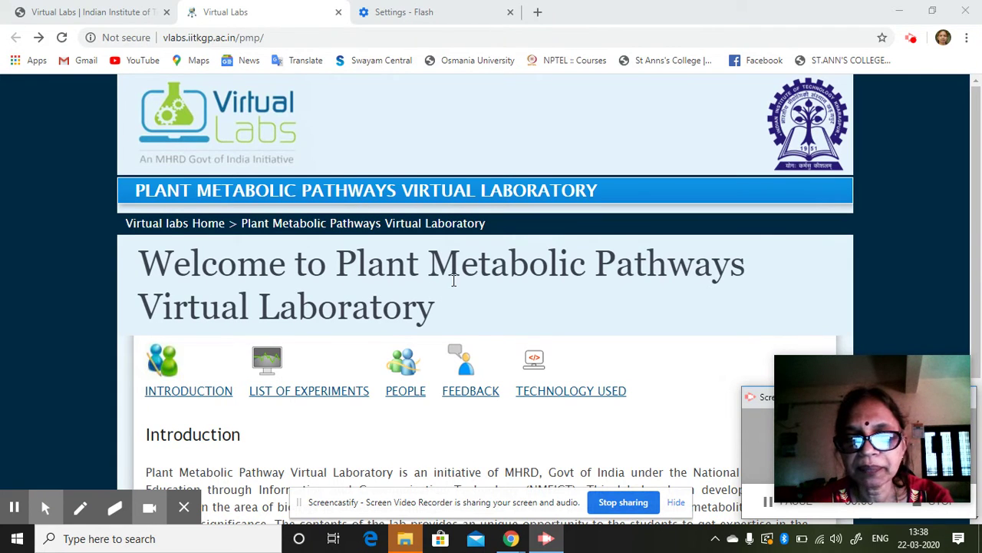
- From the list of experiments, open 'Demonstrate plant genetics by the accumulation pattern of secondary metabolites in plants'
{"action": "scroll", "coordinate": [454, 281], "scroll_direction": "down", "scroll_amount": 1}
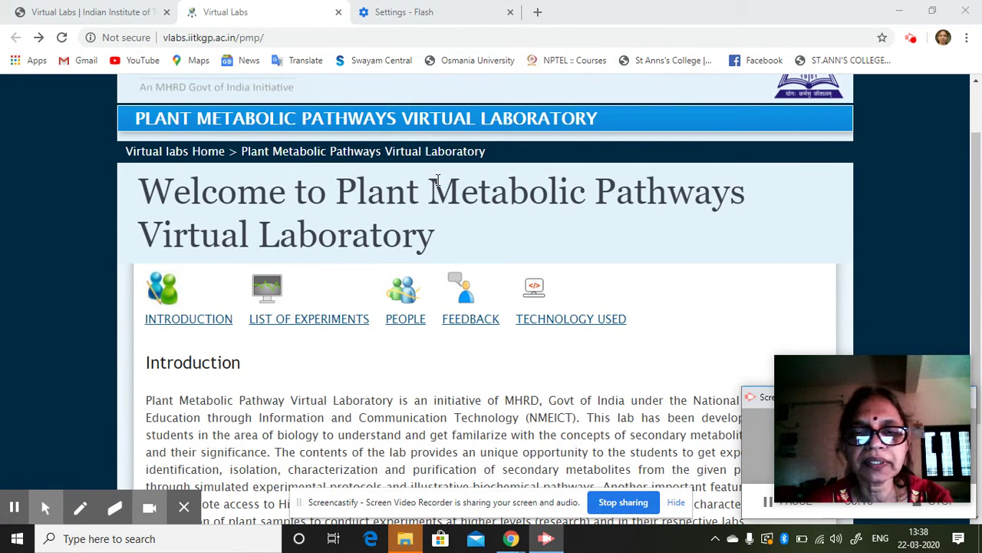
{"action": "left_click", "coordinate": [335, 308]}
{"action": "scroll", "coordinate": [336, 301], "scroll_direction": "down", "scroll_amount": 2}
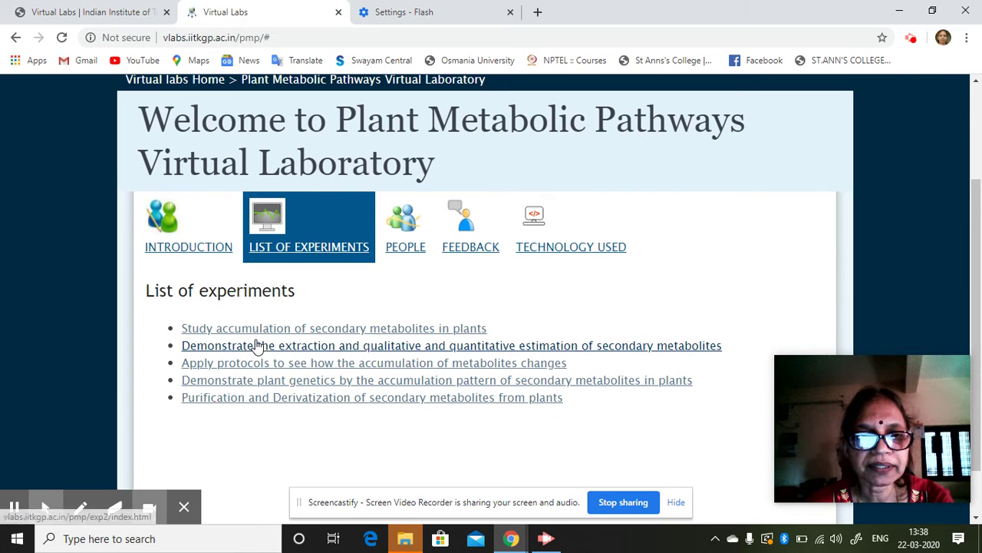
{"action": "left_click", "coordinate": [313, 383]}
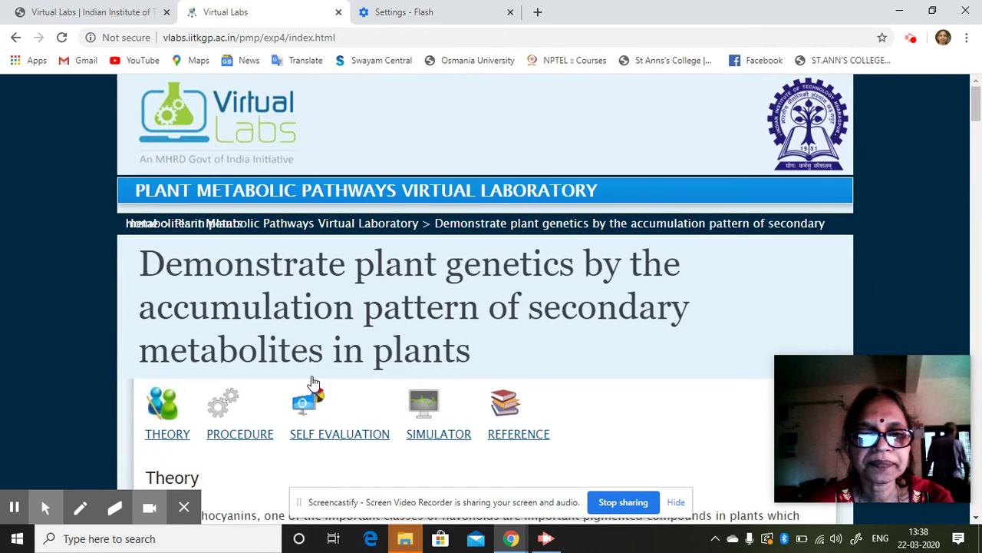
- Read through the experiment's Theory, then its Procedure flowchart
{"action": "scroll", "coordinate": [452, 281], "scroll_direction": "down", "scroll_amount": 1}
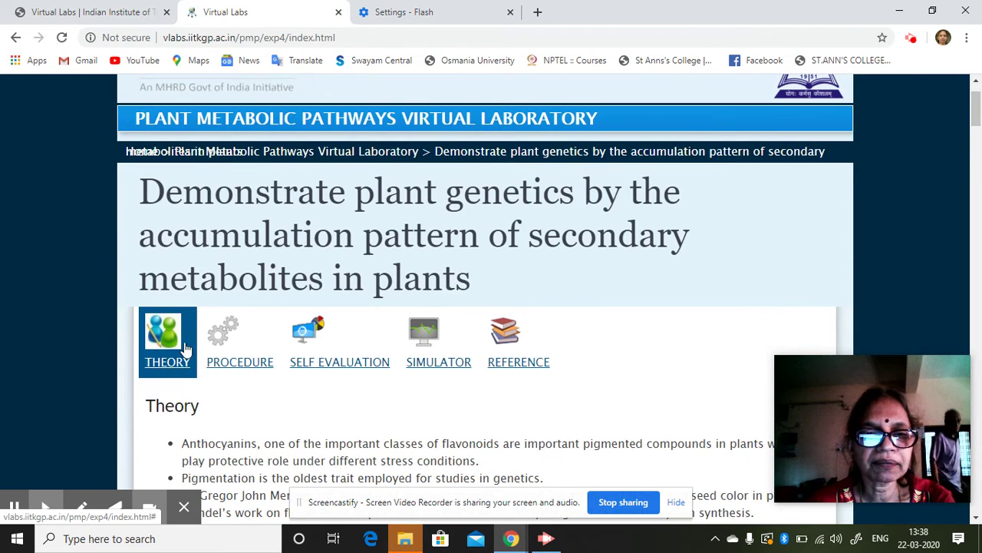
{"action": "scroll", "coordinate": [184, 348], "scroll_direction": "down", "scroll_amount": 2}
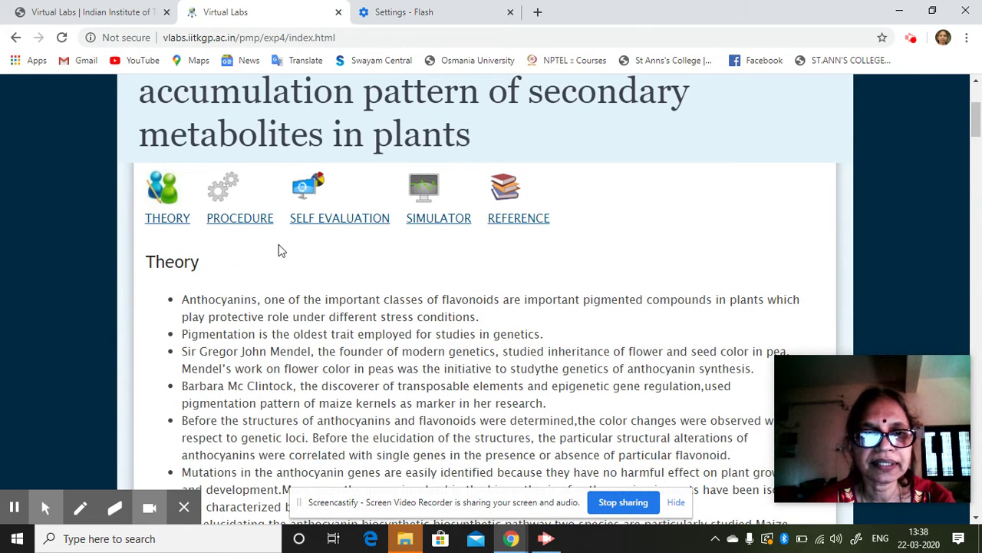
{"action": "left_click", "coordinate": [241, 209]}
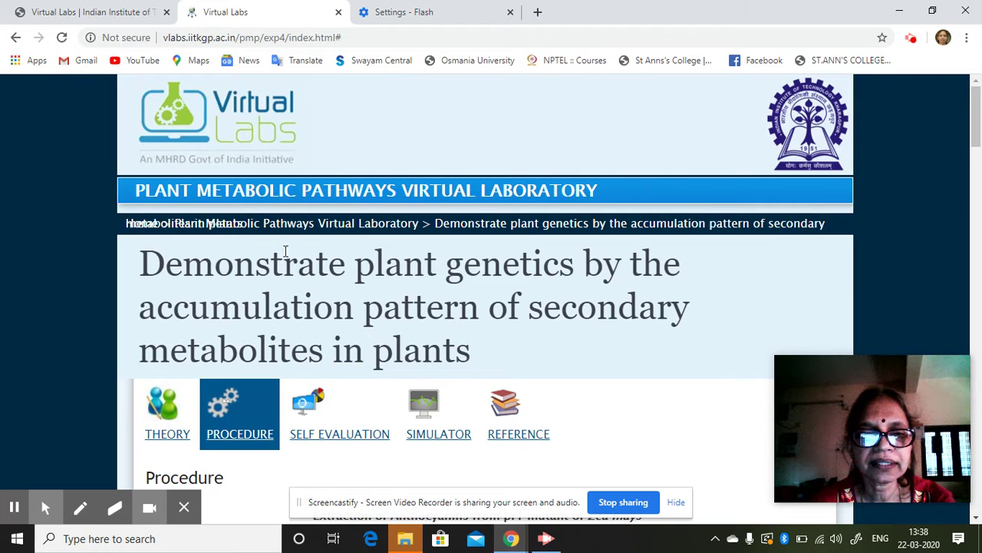
{"action": "scroll", "coordinate": [284, 251], "scroll_direction": "down", "scroll_amount": 3}
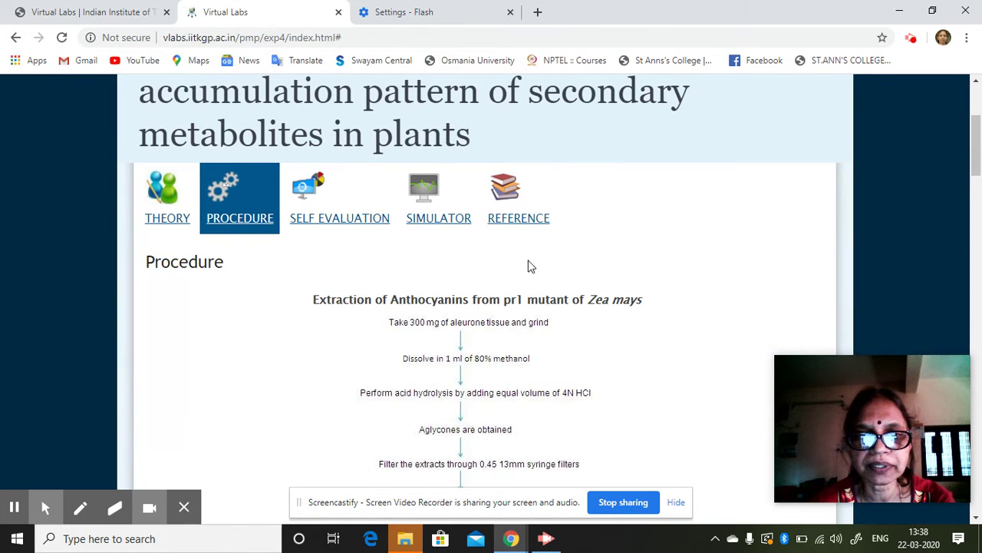
- Go to Self Evaluation and start the FLAQUIZ flavonoid quiz
{"action": "left_click", "coordinate": [367, 221]}
{"action": "scroll", "coordinate": [368, 261], "scroll_direction": "down", "scroll_amount": 2}
{"action": "scroll", "coordinate": [367, 267], "scroll_direction": "down", "scroll_amount": 1}
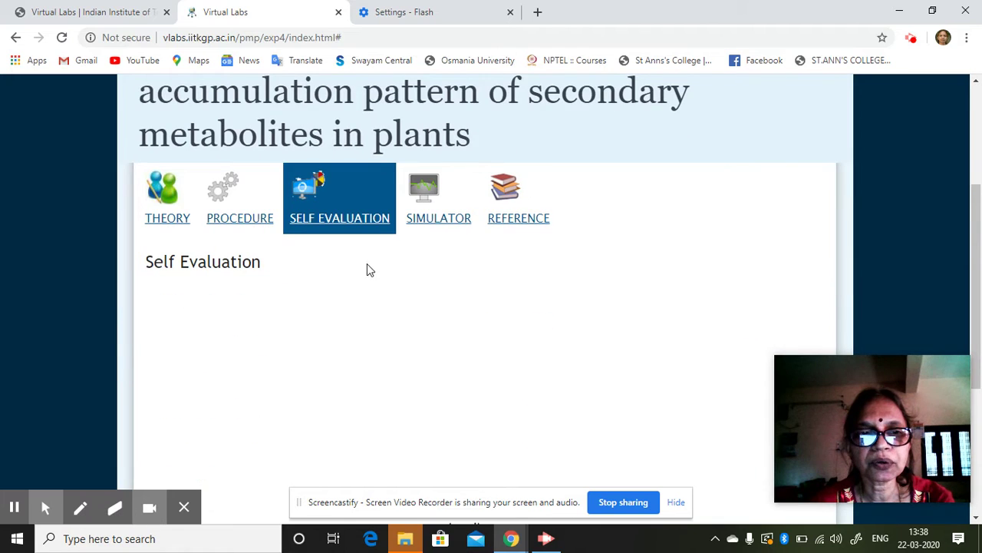
{"action": "scroll", "coordinate": [345, 307], "scroll_direction": "down", "scroll_amount": 2}
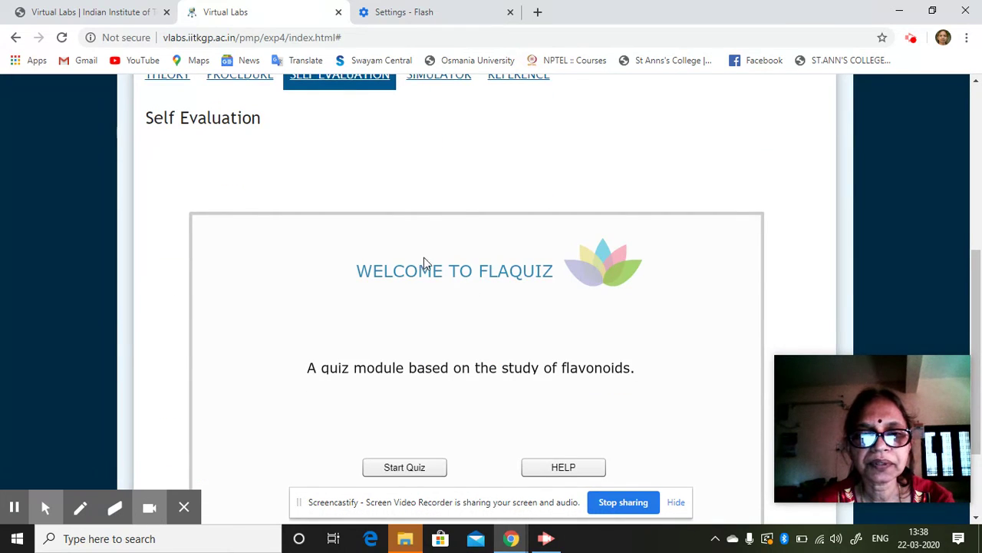
{"action": "left_click", "coordinate": [407, 469]}
- Answer quiz Questions 1–5: Petunidin/Cyanidin/Peonidin, Prenylations, All of the above, pentahydroxy flavonol, Hesperidin
{"action": "scroll", "coordinate": [428, 379], "scroll_direction": "down", "scroll_amount": 2}
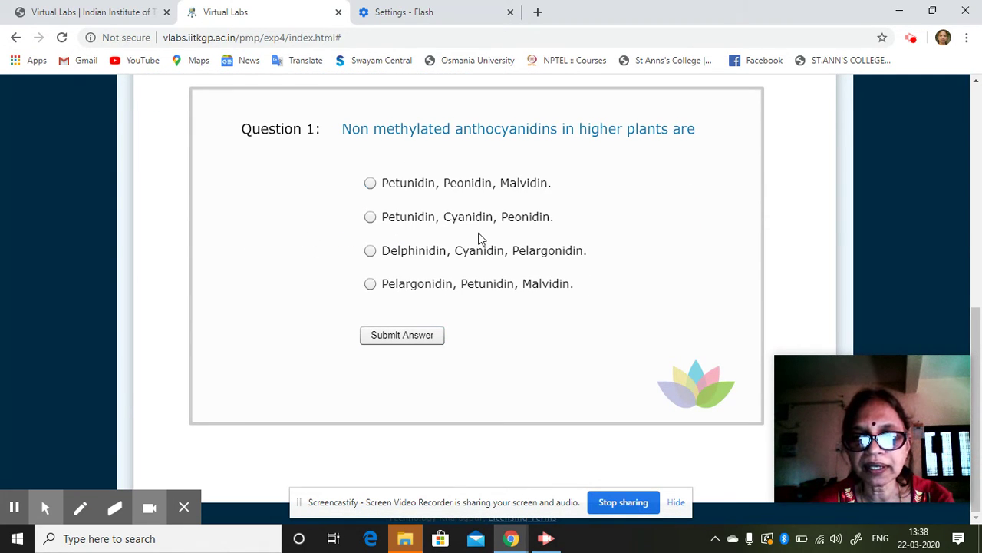
{"action": "left_click", "coordinate": [371, 217]}
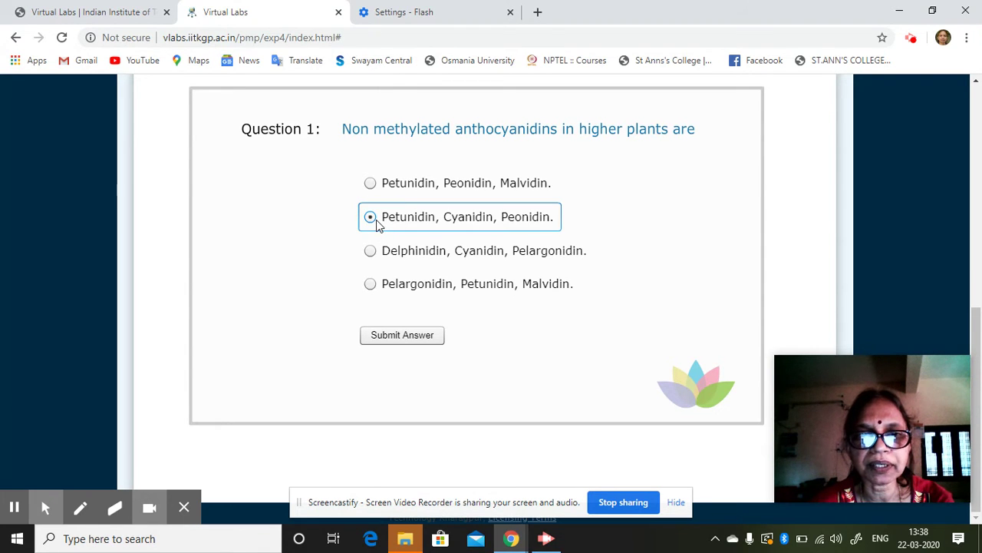
{"action": "left_click", "coordinate": [404, 335]}
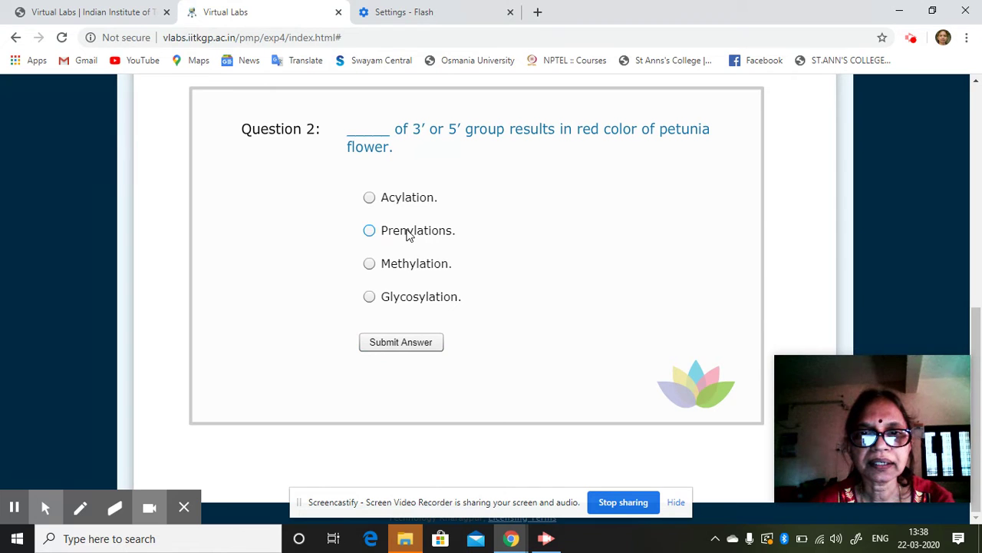
{"action": "left_click", "coordinate": [407, 232]}
{"action": "left_click", "coordinate": [401, 342]}
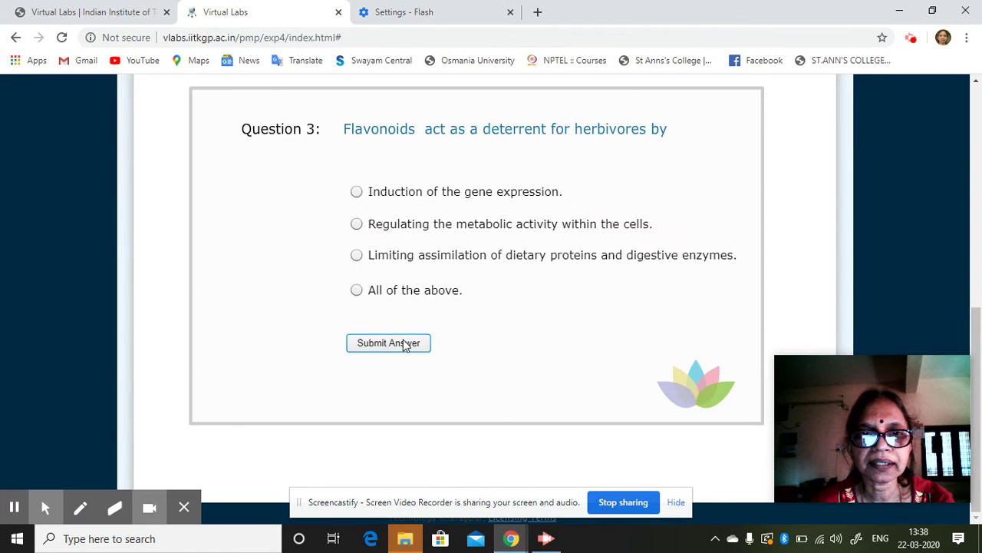
{"action": "left_click", "coordinate": [357, 290]}
{"action": "left_click", "coordinate": [377, 344]}
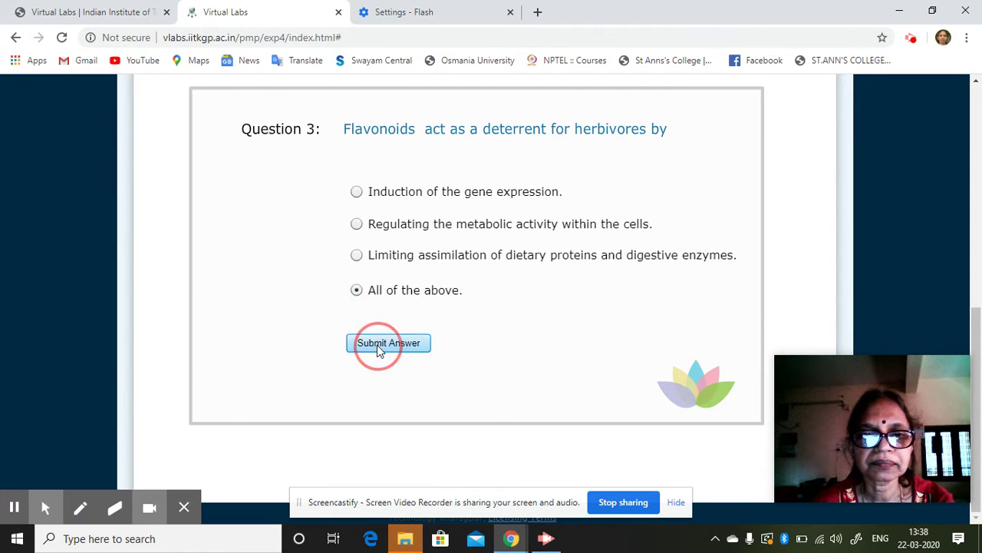
{"action": "left_click", "coordinate": [373, 263]}
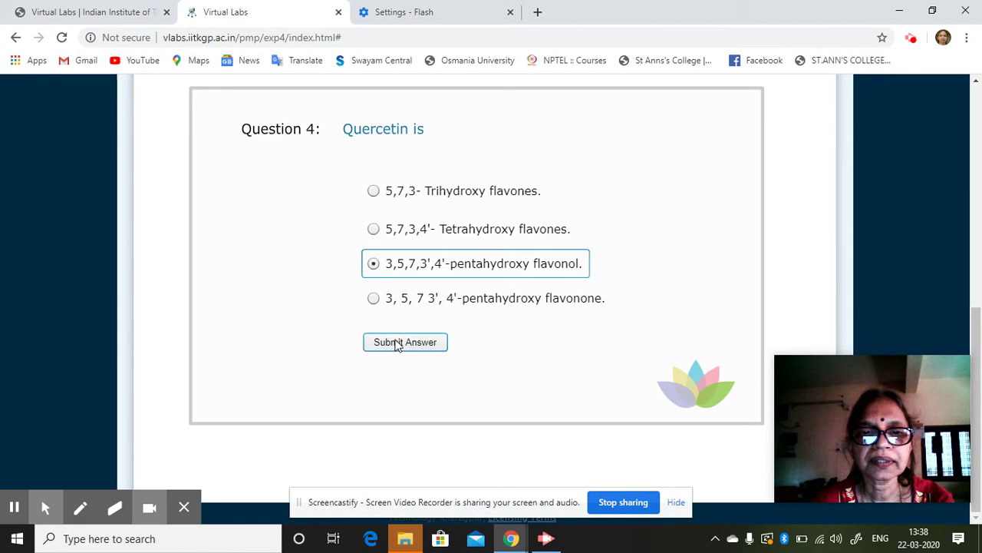
{"action": "left_click", "coordinate": [396, 345]}
{"action": "left_click", "coordinate": [375, 259]}
{"action": "left_click", "coordinate": [400, 349]}
- Answer Questions 6–10: Reversed phase C-12, All of the above, Open system, Dihydroflavonol-4-reductase, Cyanidin
{"action": "left_click", "coordinate": [372, 295]}
{"action": "left_click", "coordinate": [385, 345]}
{"action": "left_click", "coordinate": [374, 292]}
{"action": "left_click", "coordinate": [405, 348]}
{"action": "left_click", "coordinate": [373, 221]}
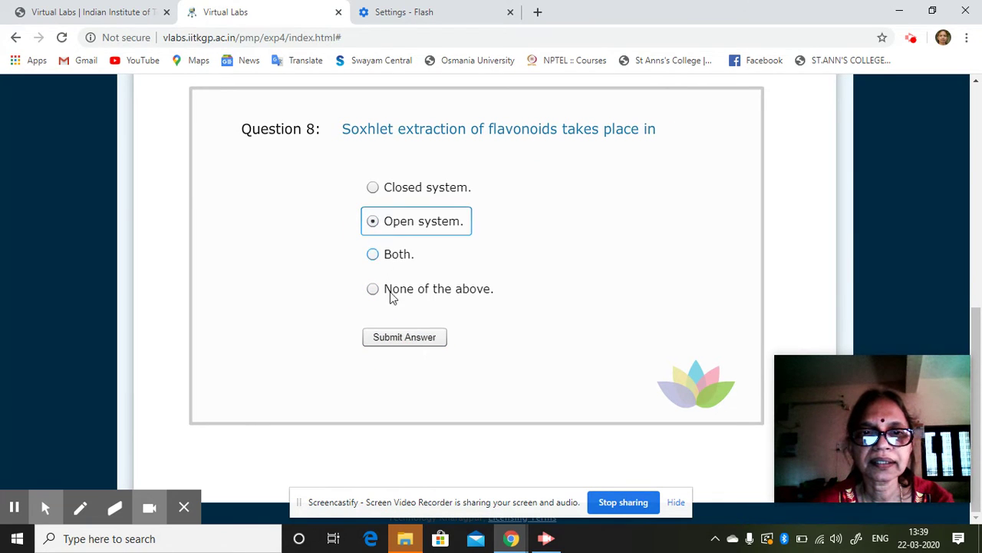
{"action": "left_click", "coordinate": [410, 344]}
{"action": "left_click", "coordinate": [373, 260]}
{"action": "left_click", "coordinate": [408, 335]}
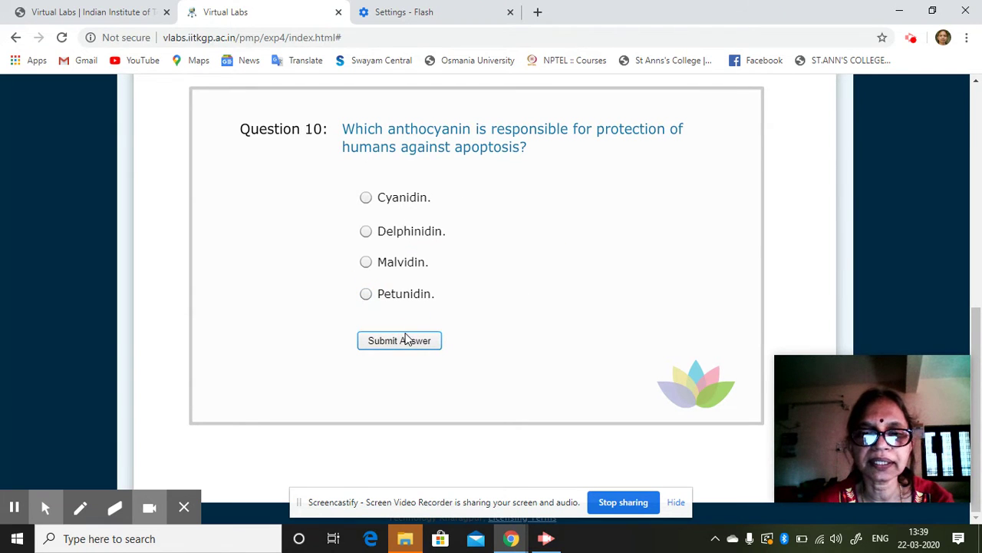
{"action": "left_click", "coordinate": [431, 344]}
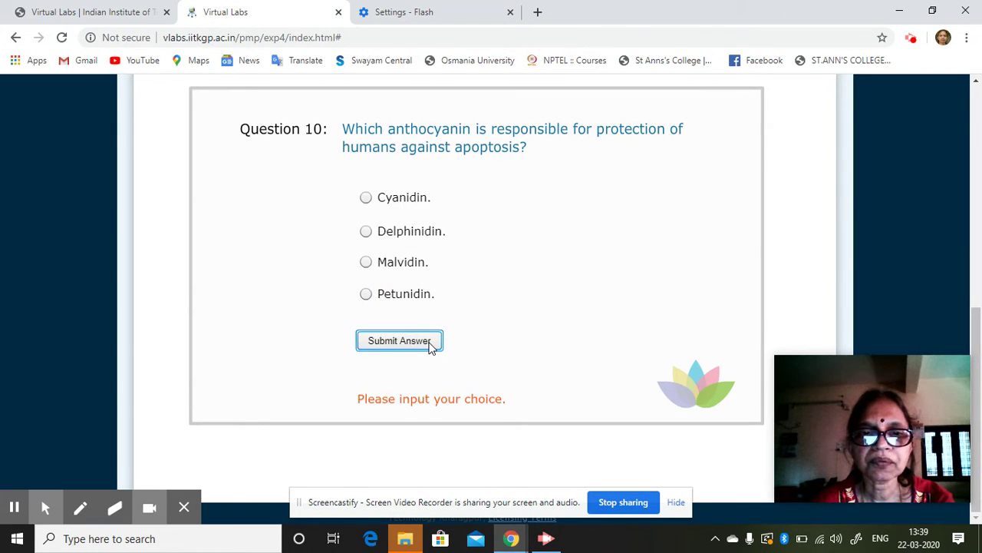
{"action": "left_click", "coordinate": [366, 202]}
{"action": "left_click", "coordinate": [423, 345]}
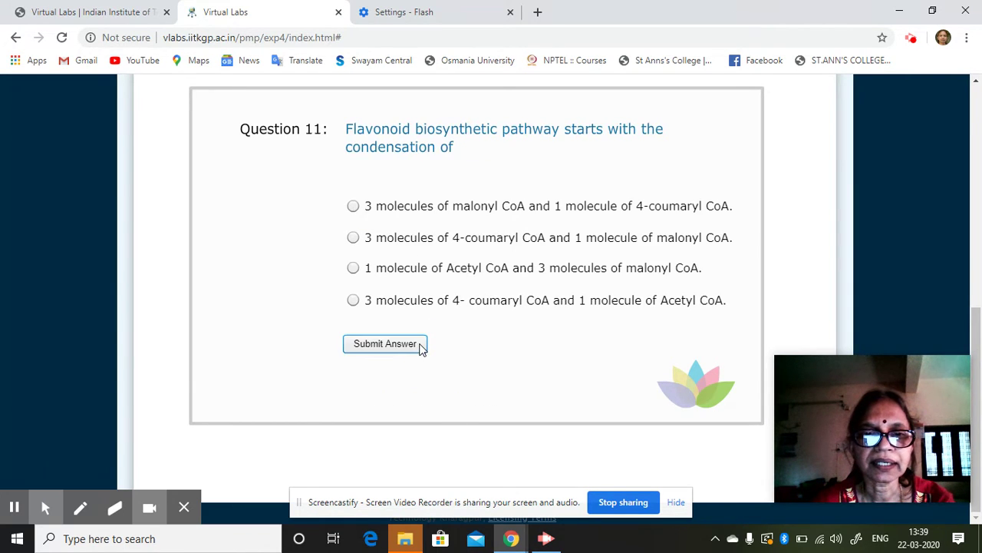
{"action": "scroll", "coordinate": [401, 298], "scroll_direction": "up", "scroll_amount": 3}
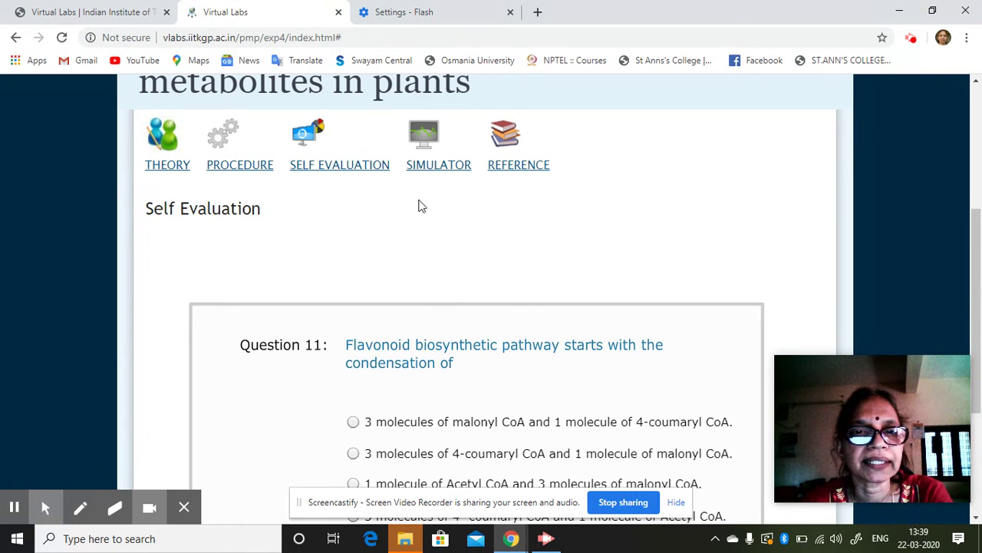
{"action": "left_click", "coordinate": [427, 137]}
- Bring up the maize flavonoid extraction protocol and go over Solvents A, B and C
{"action": "scroll", "coordinate": [495, 371], "scroll_direction": "down", "scroll_amount": 3}
{"action": "scroll", "coordinate": [496, 371], "scroll_direction": "down", "scroll_amount": 2}
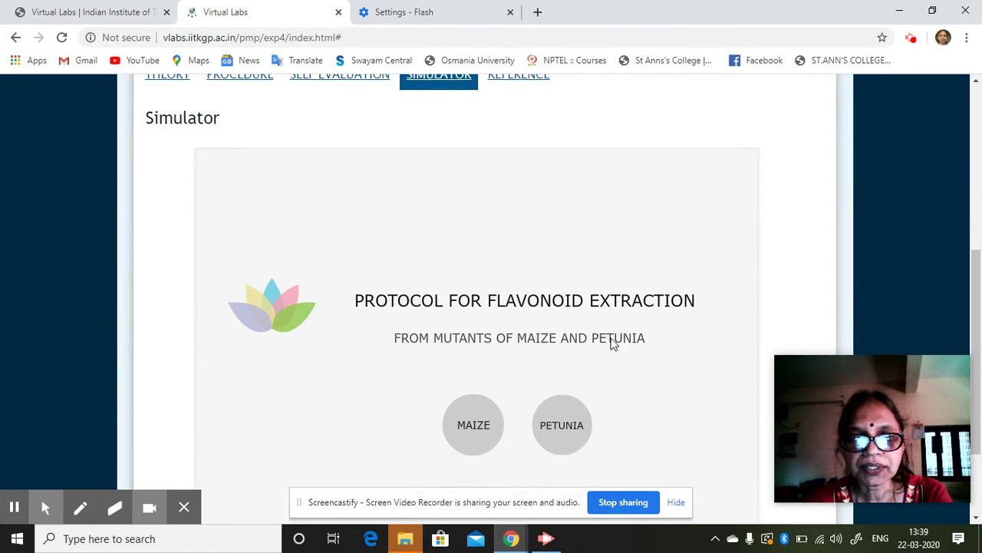
{"action": "scroll", "coordinate": [591, 361], "scroll_direction": "down", "scroll_amount": 1}
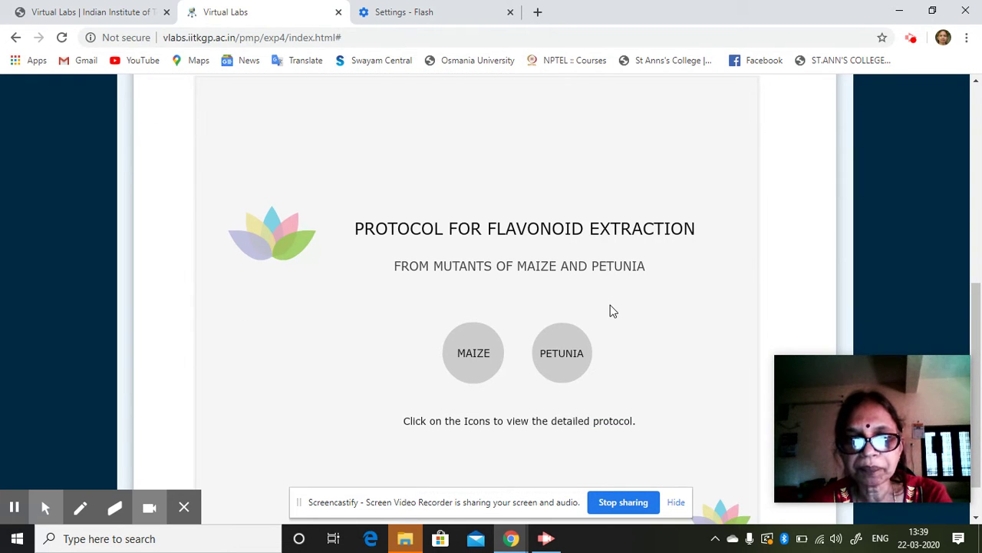
{"action": "left_click", "coordinate": [481, 353]}
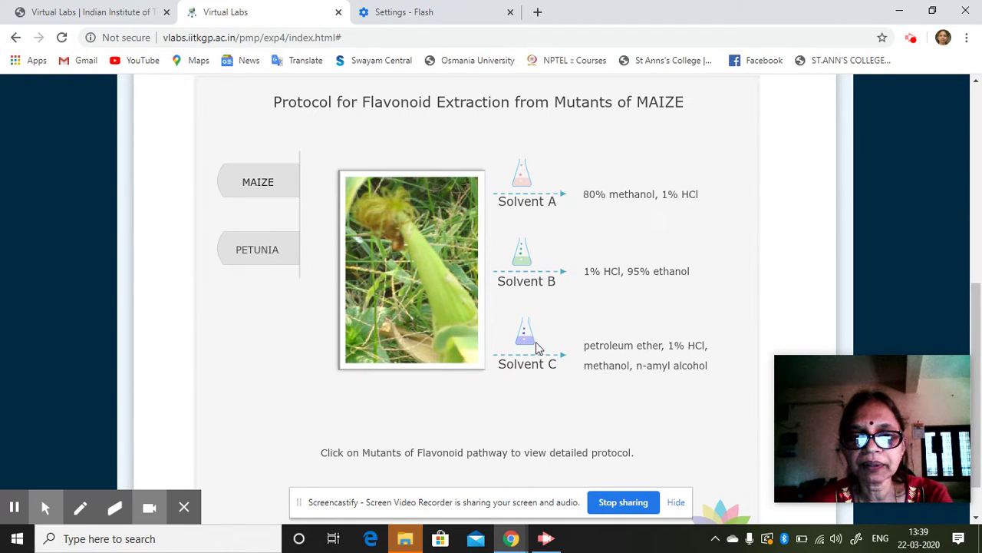
{"action": "scroll", "coordinate": [541, 346], "scroll_direction": "down", "scroll_amount": 1}
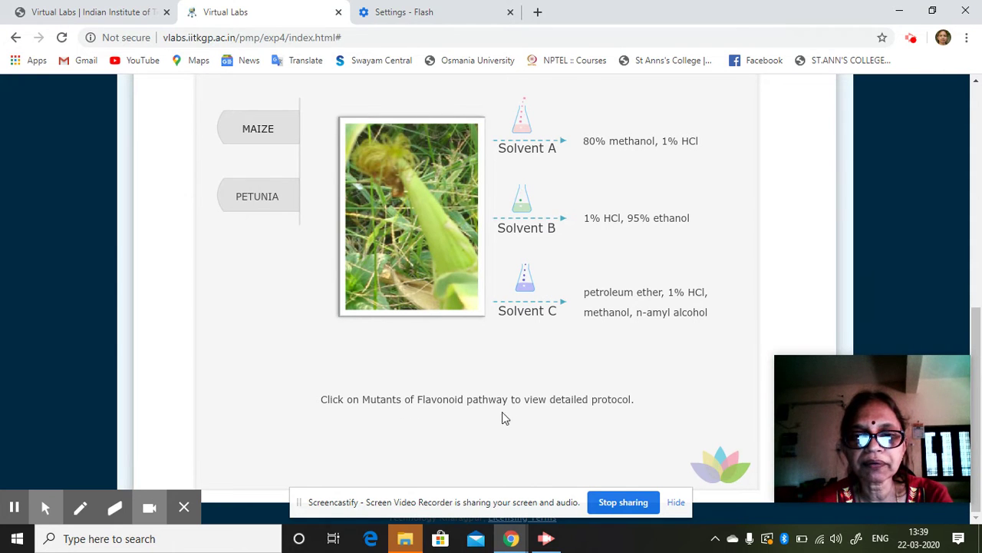
{"action": "left_click", "coordinate": [534, 146]}
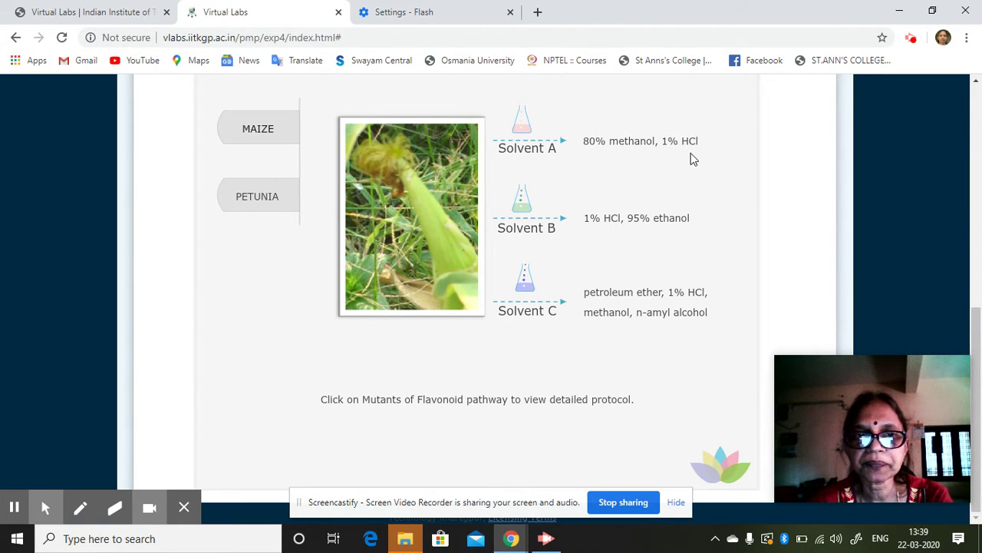
{"action": "left_click", "coordinate": [538, 215]}
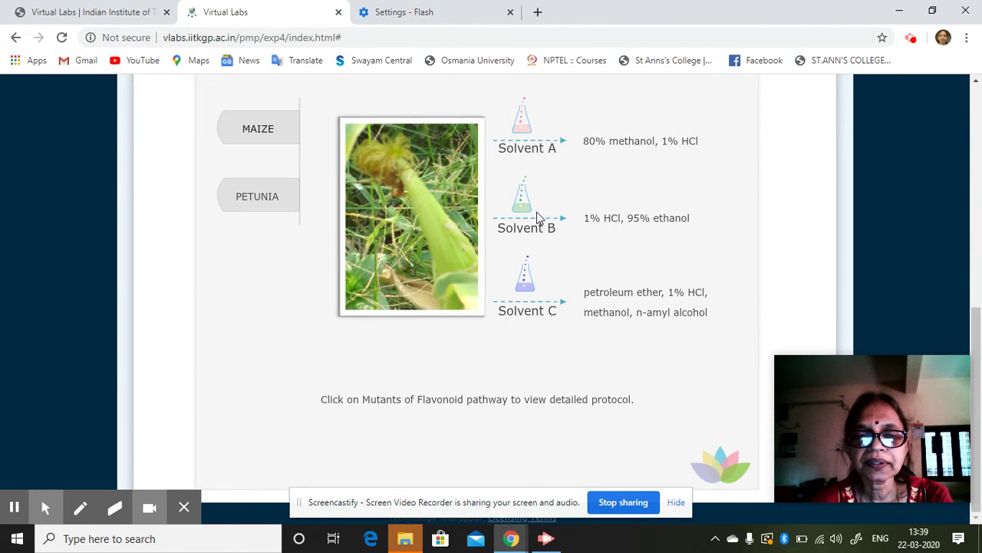
{"action": "left_click", "coordinate": [527, 296]}
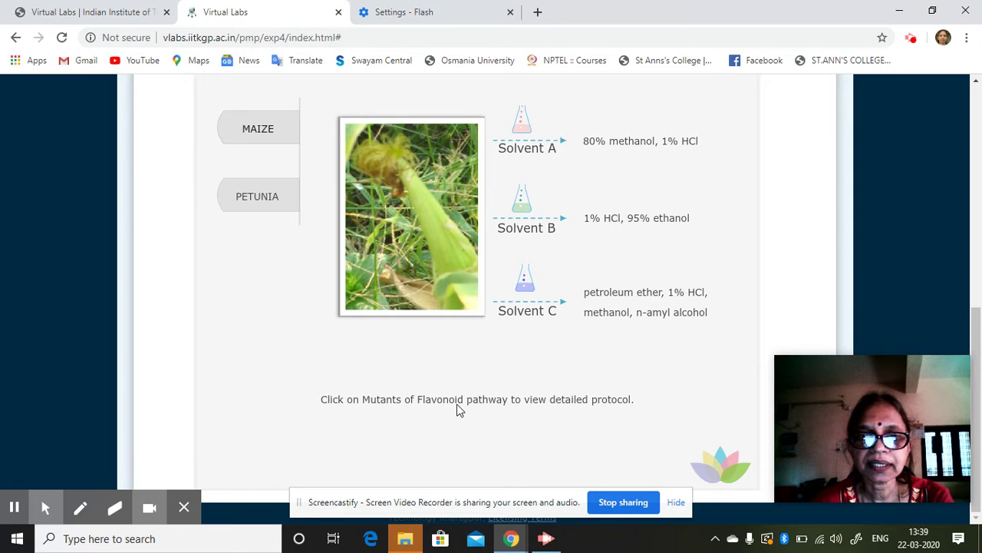
{"action": "scroll", "coordinate": [518, 407], "scroll_direction": "up", "scroll_amount": 2}
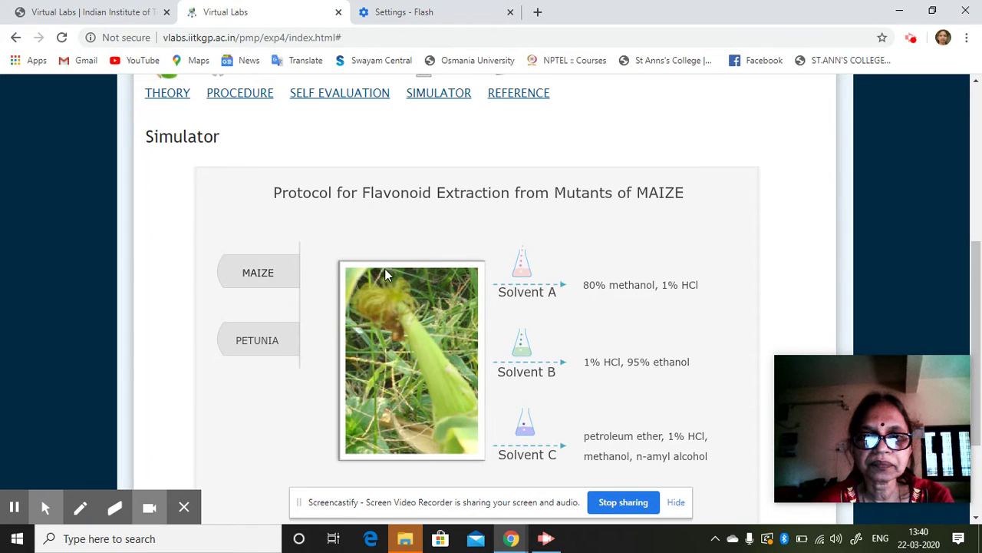
{"action": "scroll", "coordinate": [543, 329], "scroll_direction": "down", "scroll_amount": 2}
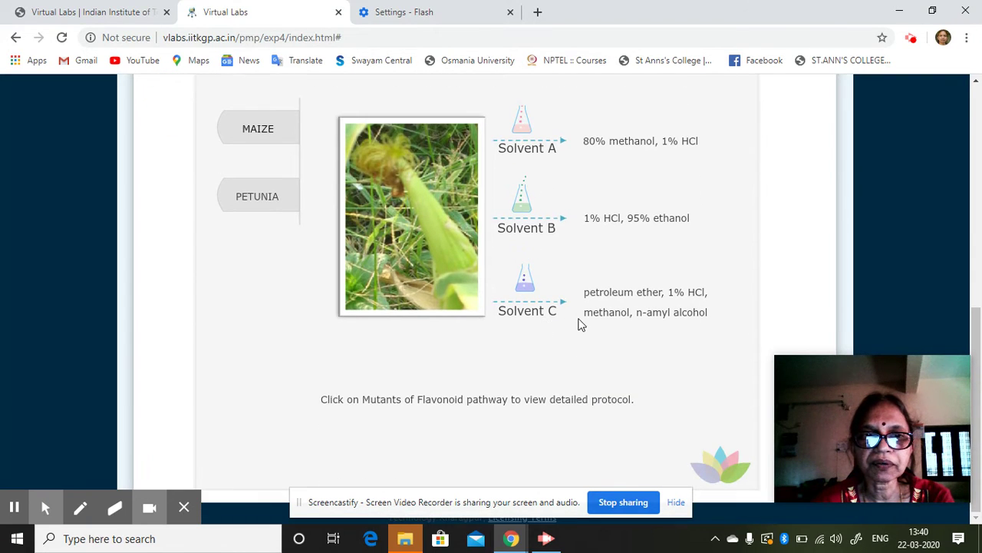
- Show the PETUNIA extraction solvents, then go back to the IIT Kharagpur lab list
{"action": "left_click", "coordinate": [248, 196]}
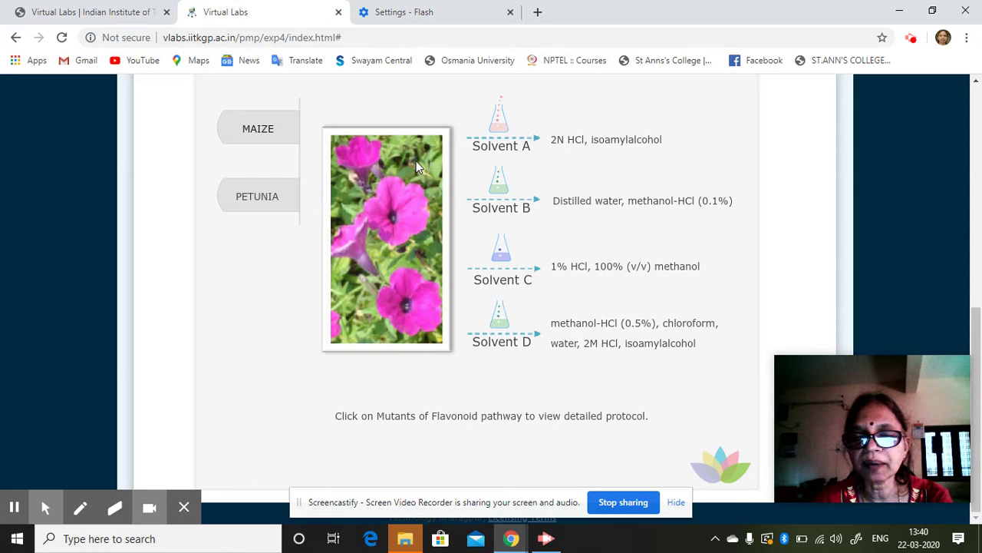
{"action": "left_click", "coordinate": [16, 36]}
{"action": "left_click", "coordinate": [16, 37]}
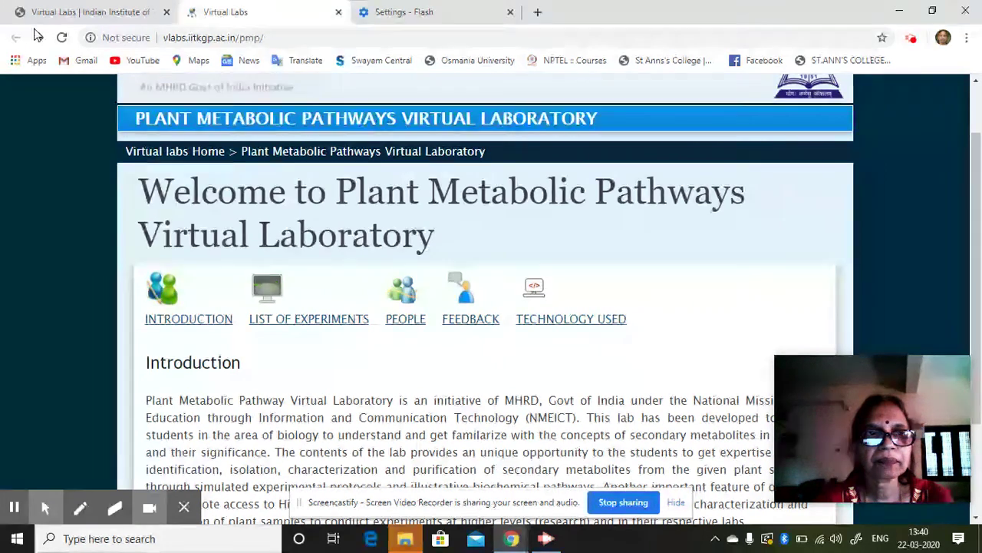
{"action": "left_click", "coordinate": [114, 16]}
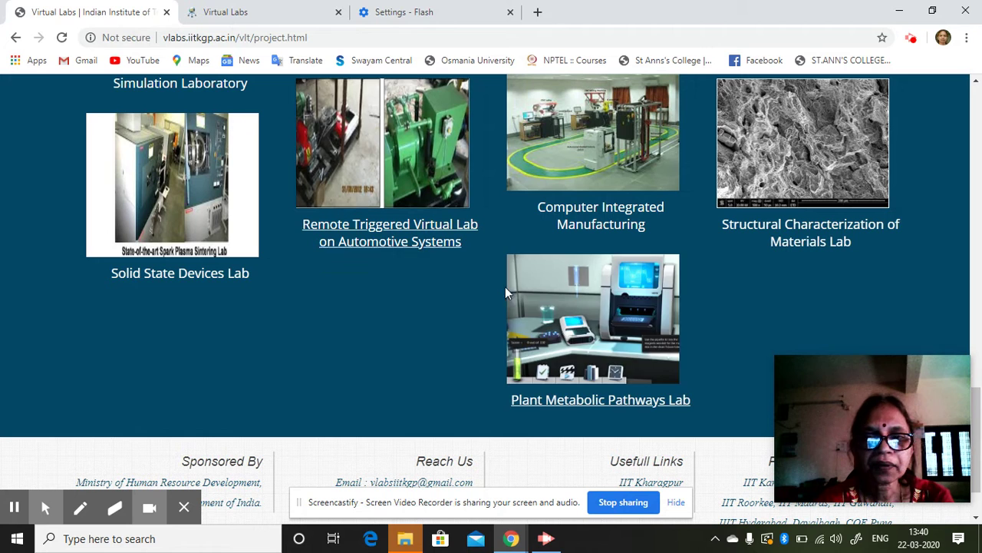
- Go to the Mechanisms and Robotics Lab and show its list of experiments
{"action": "scroll", "coordinate": [606, 318], "scroll_direction": "up", "scroll_amount": 2}
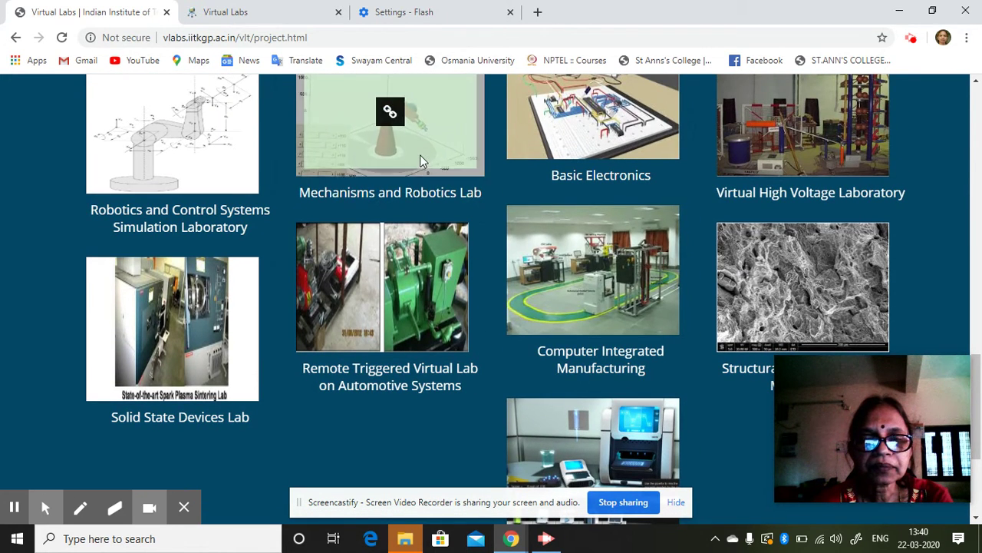
{"action": "left_click", "coordinate": [419, 197]}
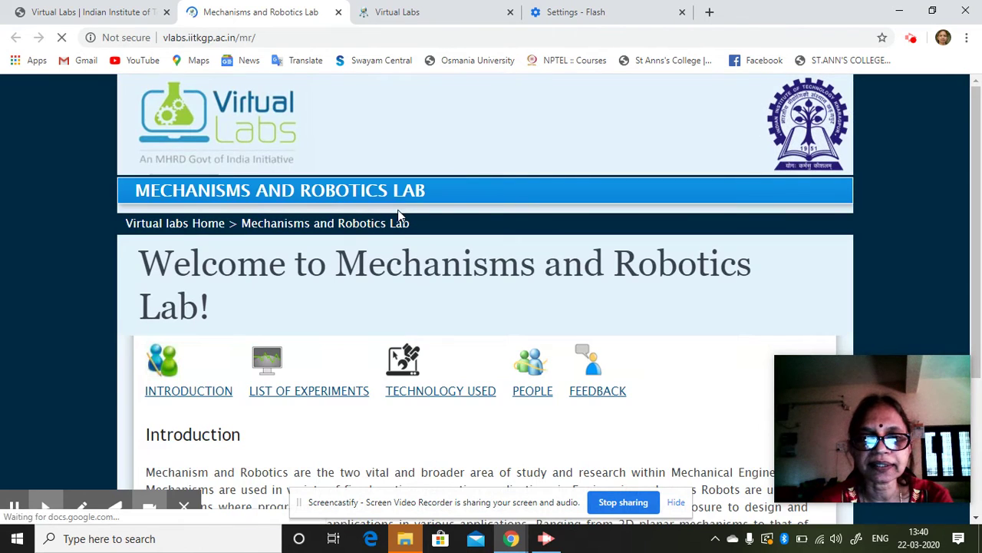
{"action": "scroll", "coordinate": [414, 323], "scroll_direction": "down", "scroll_amount": 2}
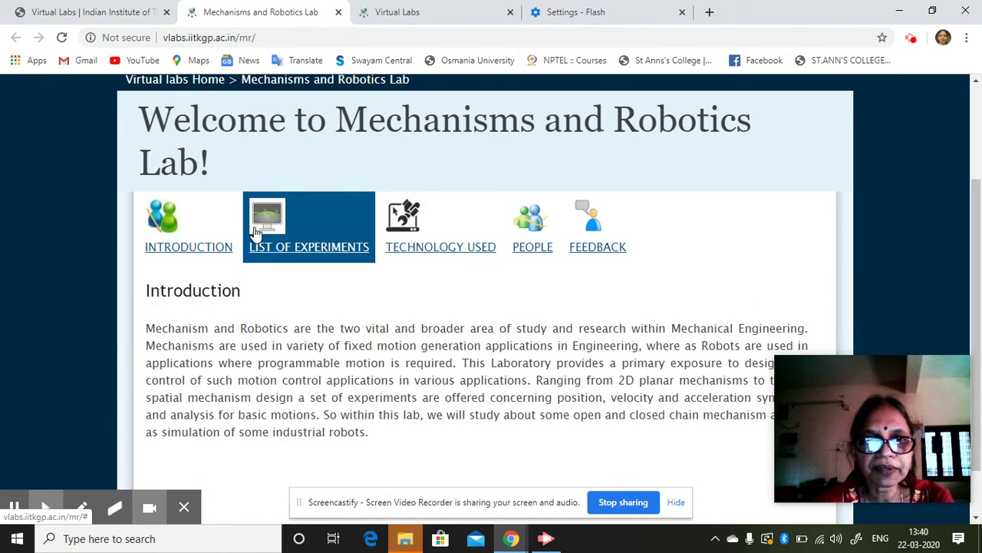
{"action": "left_click", "coordinate": [256, 232]}
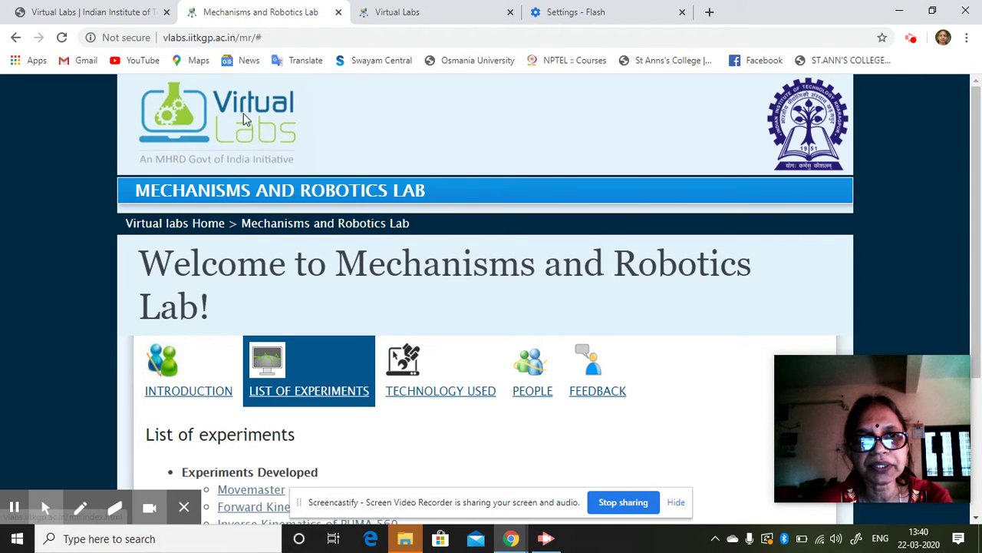
- Bring up the Forward Kinematics of Movemaster RM-501 experiment's Simulation section
{"action": "scroll", "coordinate": [399, 401], "scroll_direction": "down", "scroll_amount": 2}
{"action": "left_click", "coordinate": [246, 347]}
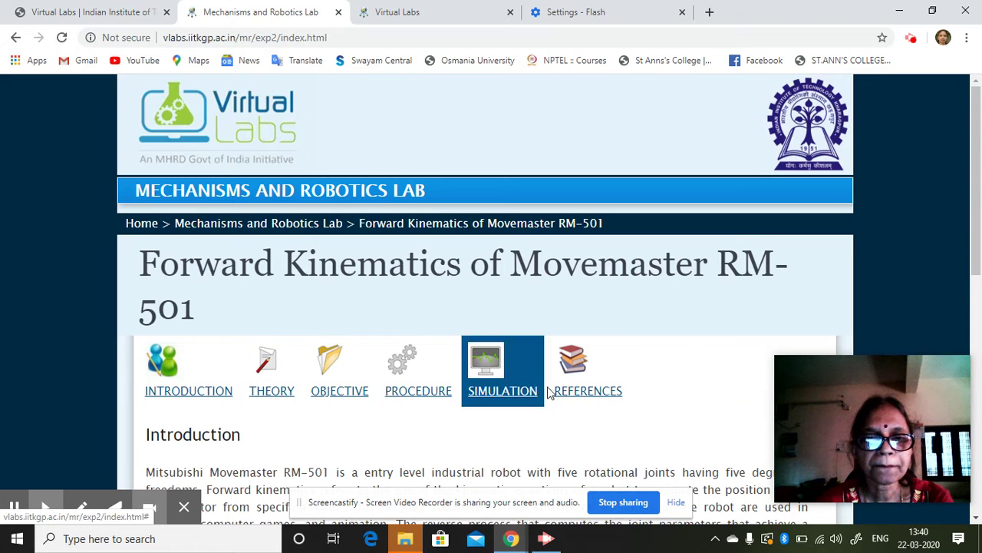
{"action": "scroll", "coordinate": [548, 393], "scroll_direction": "down", "scroll_amount": 4}
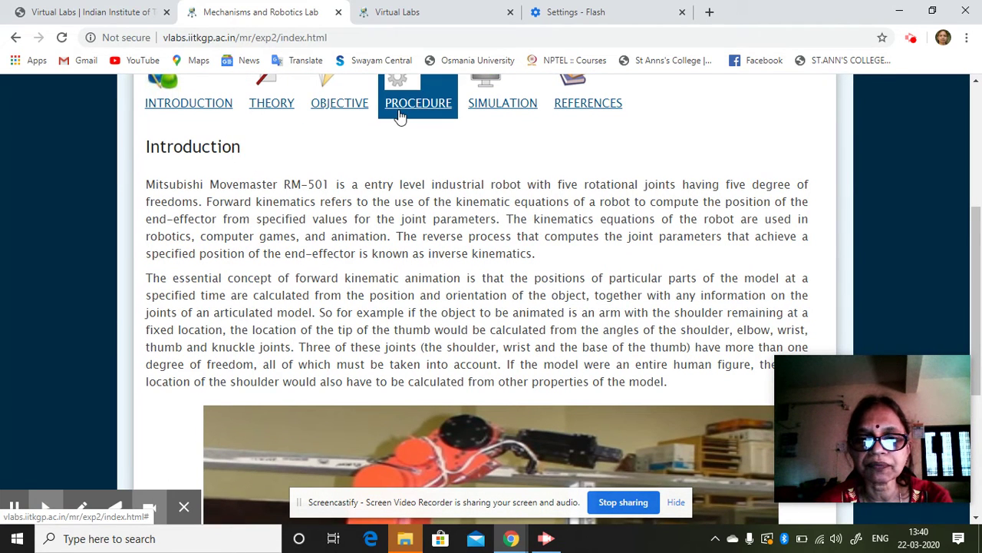
{"action": "scroll", "coordinate": [465, 385], "scroll_direction": "down", "scroll_amount": 3}
{"action": "scroll", "coordinate": [645, 338], "scroll_direction": "down", "scroll_amount": 1}
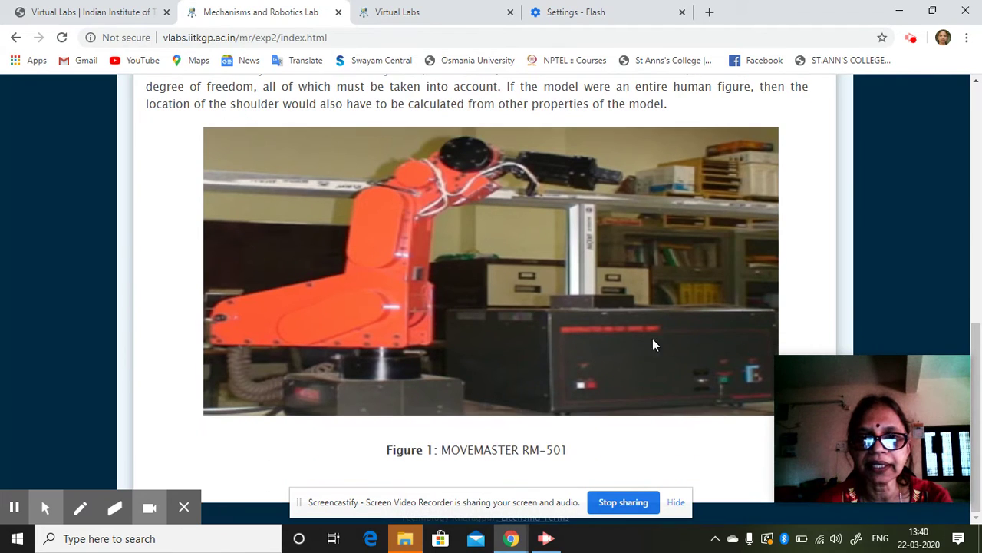
{"action": "scroll", "coordinate": [647, 181], "scroll_direction": "up", "scroll_amount": 5}
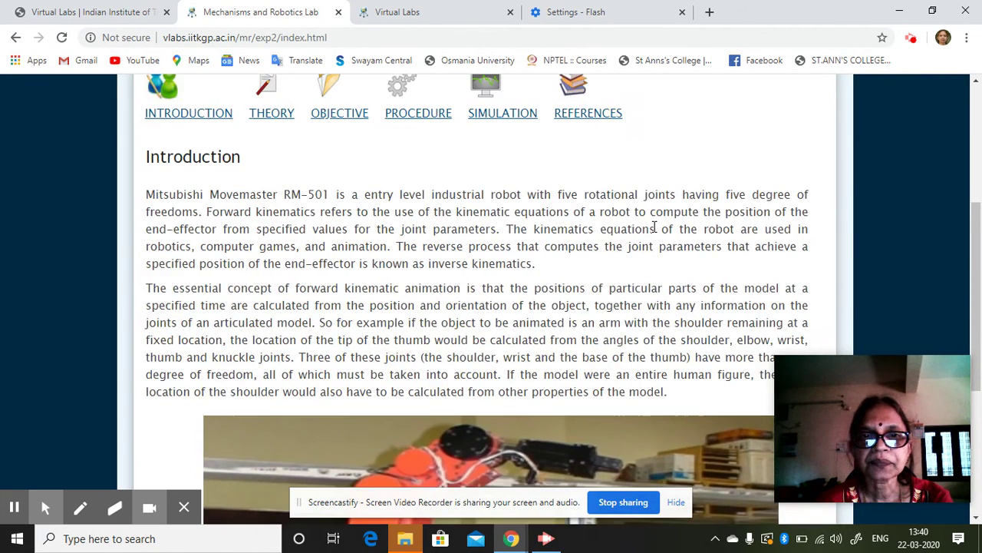
{"action": "left_click", "coordinate": [504, 172]}
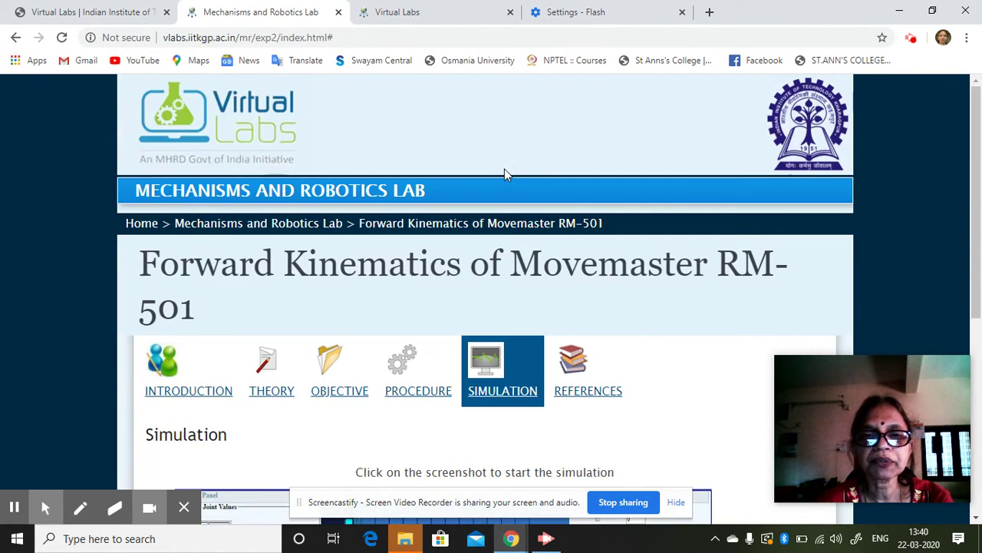
{"action": "scroll", "coordinate": [507, 212], "scroll_direction": "down", "scroll_amount": 3}
{"action": "scroll", "coordinate": [535, 307], "scroll_direction": "down", "scroll_amount": 2}
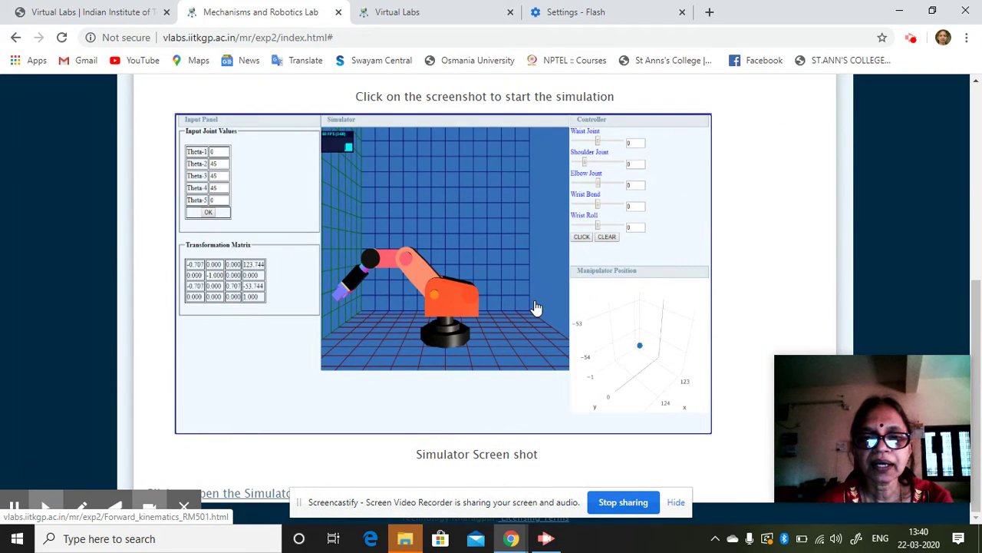
- Launch the forward kinematics simulator and try the waist, shoulder and wrist joint sliders
{"action": "left_click", "coordinate": [495, 252]}
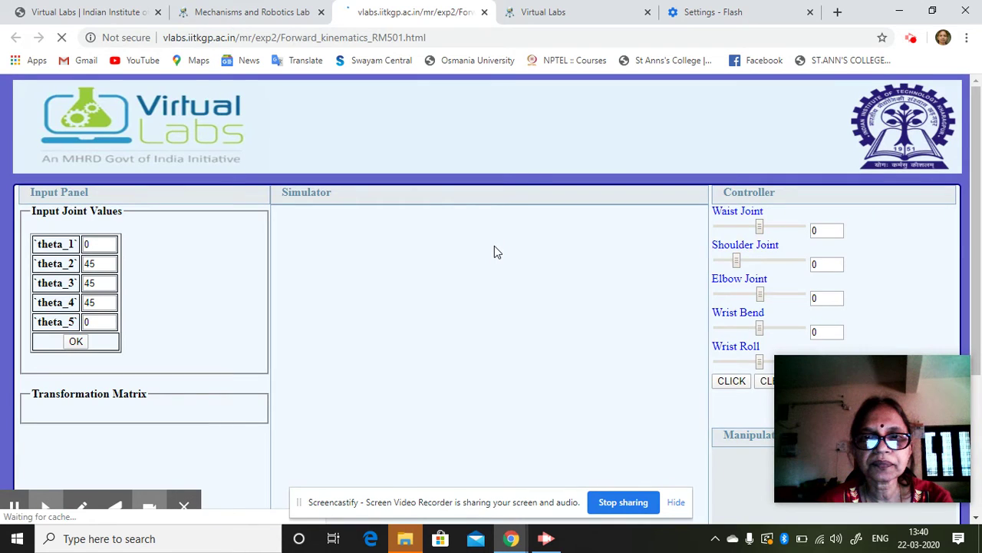
{"action": "scroll", "coordinate": [494, 252], "scroll_direction": "down", "scroll_amount": 1}
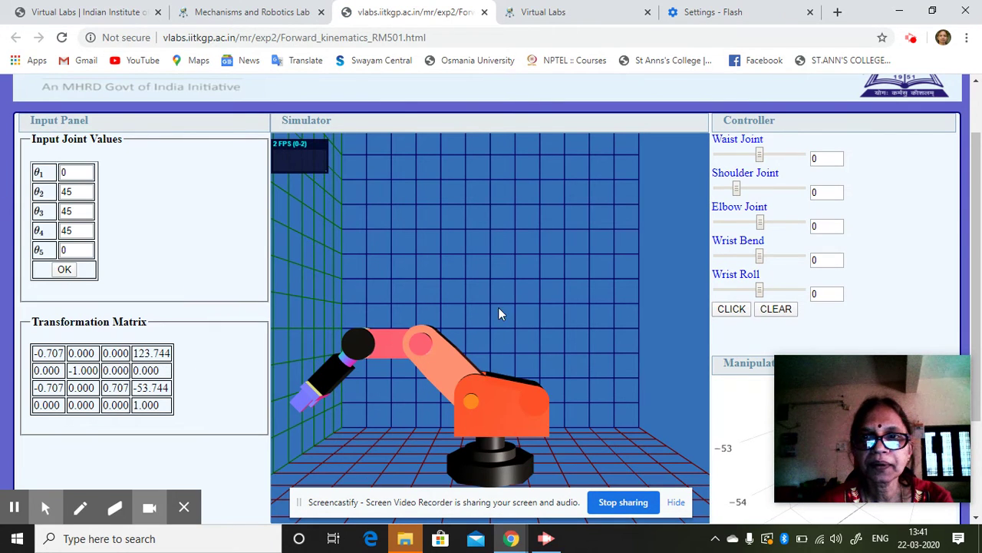
{"action": "left_click_drag", "start_coordinate": [761, 154], "coordinate": [776, 162]}
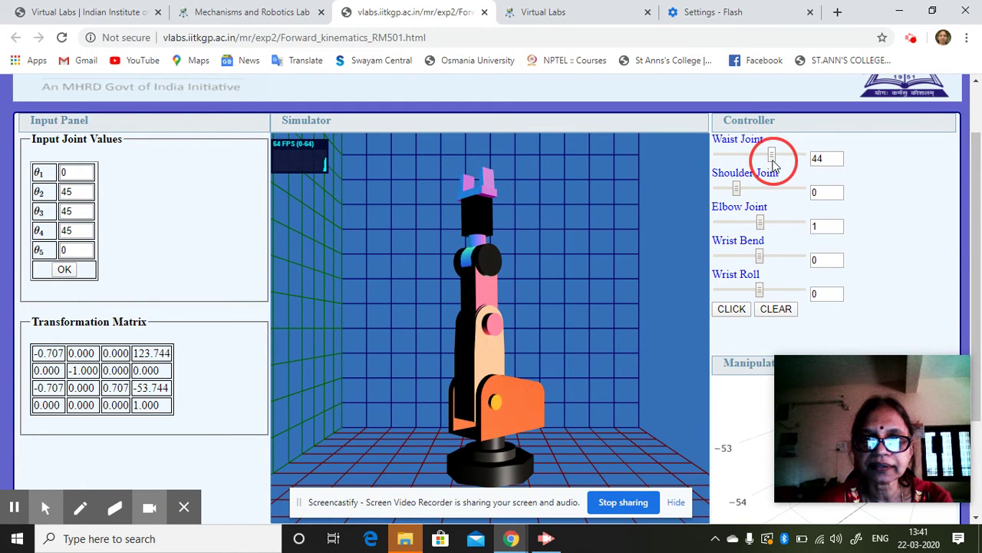
{"action": "left_click_drag", "start_coordinate": [737, 189], "coordinate": [801, 255]}
{"action": "mouse_move", "coordinate": [760, 290]}
{"action": "left_mouse_down"}
{"action": "mouse_move", "coordinate": [792, 290]}
{"action": "mouse_move", "coordinate": [772, 290]}
{"action": "left_mouse_up"}
{"action": "left_click_drag", "start_coordinate": [772, 288], "coordinate": [778, 288]}
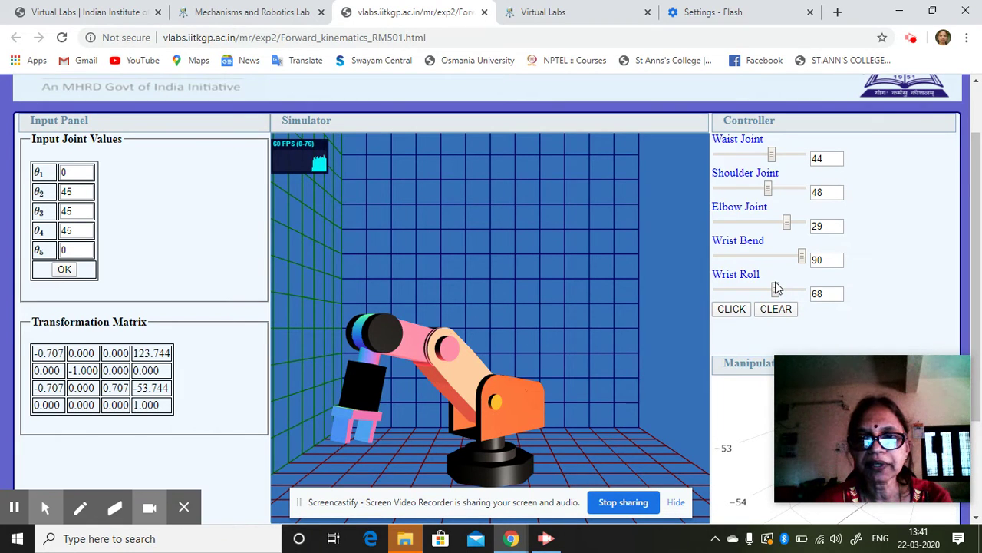
- Set waist to -80, shoulder to -16 and elbow back to 29 so the arm stands upright
{"action": "left_click_drag", "start_coordinate": [774, 158], "coordinate": [738, 159]}
{"action": "left_click_drag", "start_coordinate": [768, 189], "coordinate": [726, 190]}
{"action": "mouse_move", "coordinate": [786, 222]}
{"action": "left_mouse_down"}
{"action": "mouse_move", "coordinate": [757, 225]}
{"action": "mouse_move", "coordinate": [787, 222]}
{"action": "left_mouse_up"}
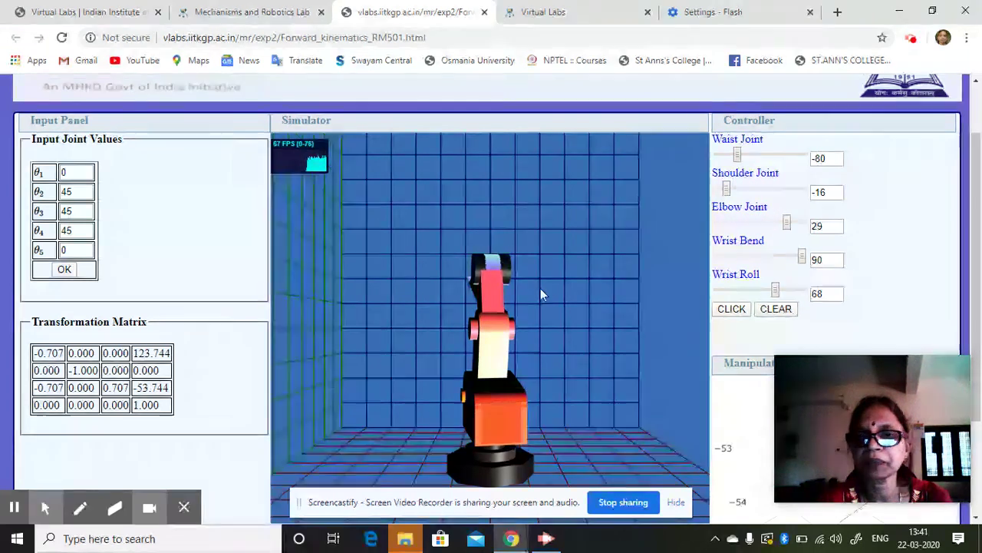
{"action": "left_click", "coordinate": [244, 12]}
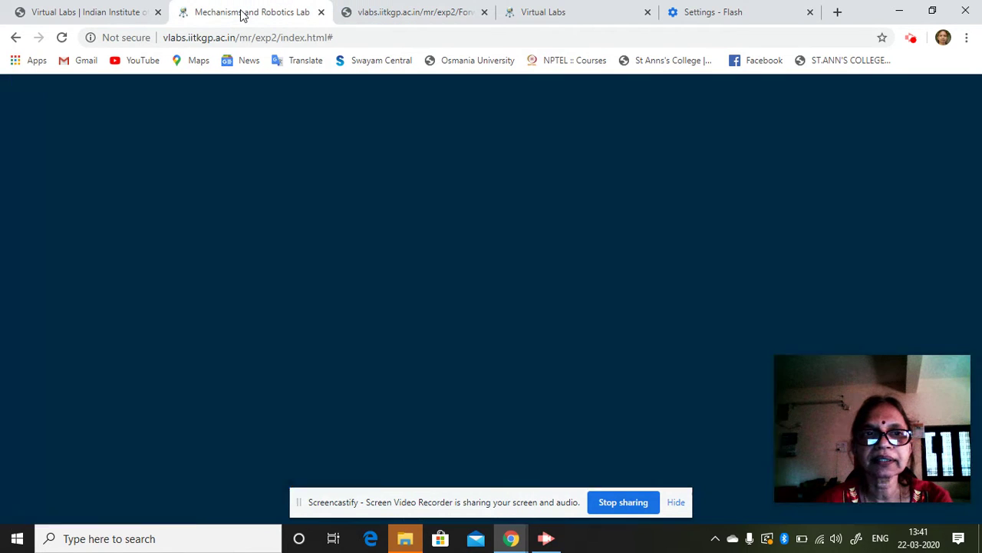
- From the IIT Kharagpur lab list, go to the Virtual Laboratory on Gaming and Simulation
{"action": "left_click", "coordinate": [16, 37]}
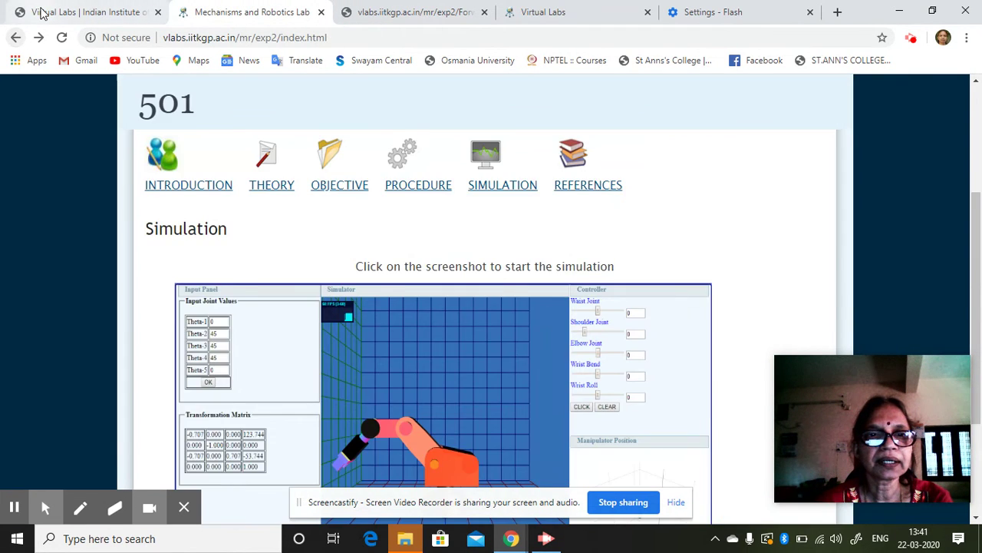
{"action": "left_click", "coordinate": [40, 12]}
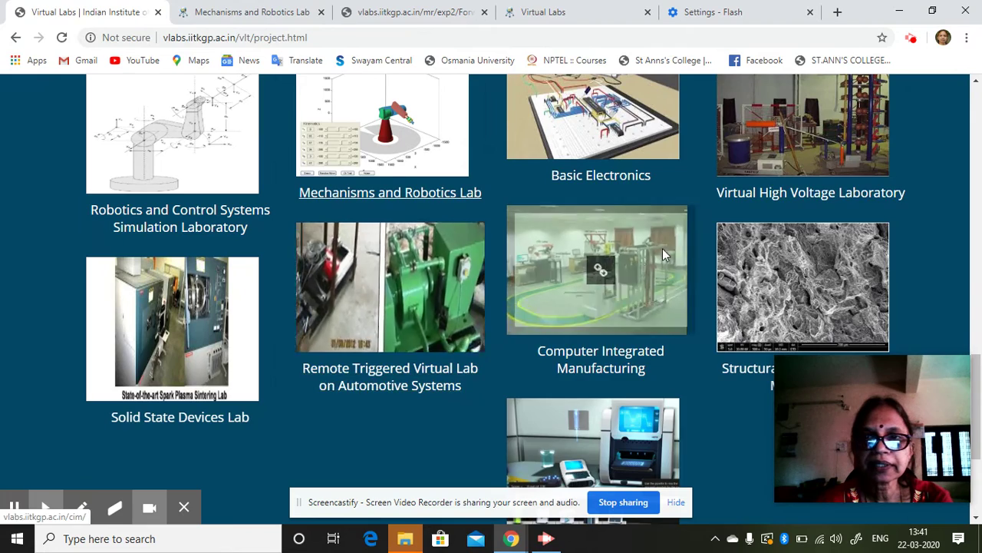
{"action": "scroll", "coordinate": [666, 249], "scroll_direction": "up", "scroll_amount": 3}
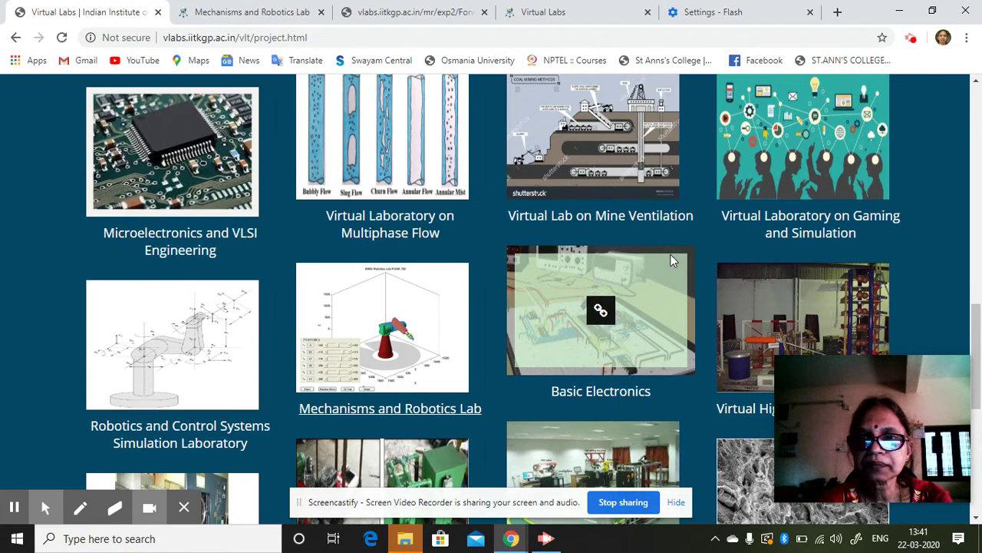
{"action": "left_click", "coordinate": [798, 223]}
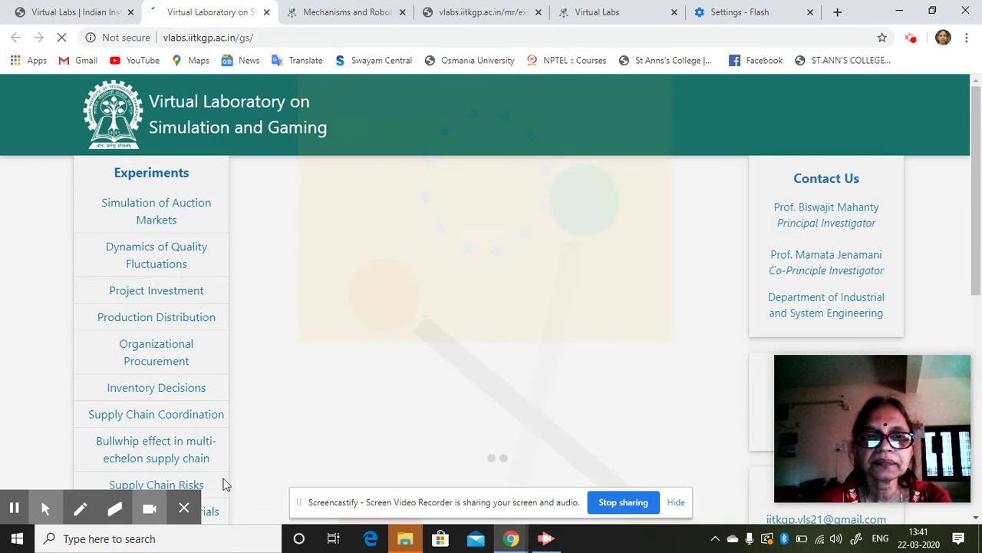
- Browse the lab's Experiments list, from auction markets to supply chain risks
{"action": "scroll", "coordinate": [276, 346], "scroll_direction": "down", "scroll_amount": 1}
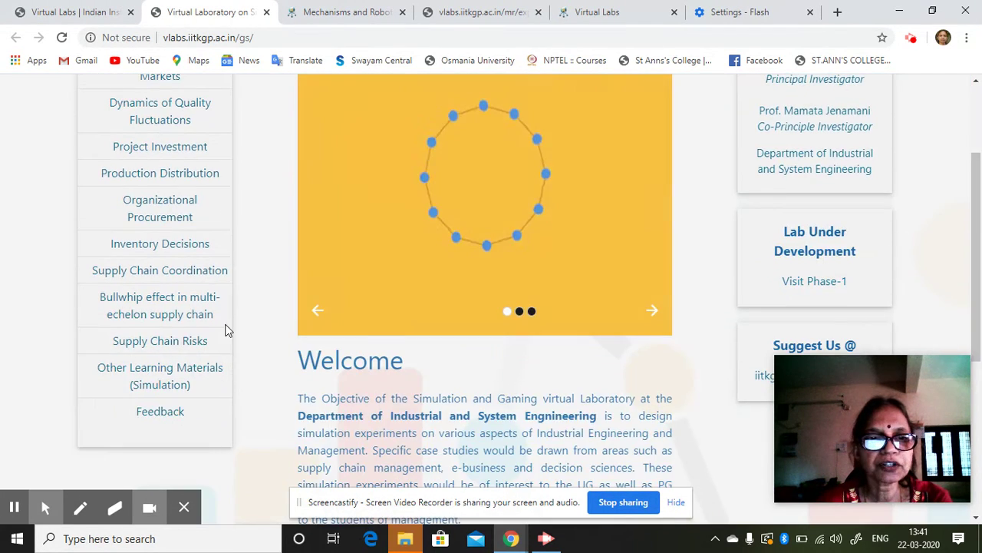
{"action": "scroll", "coordinate": [192, 203], "scroll_direction": "up", "scroll_amount": 1}
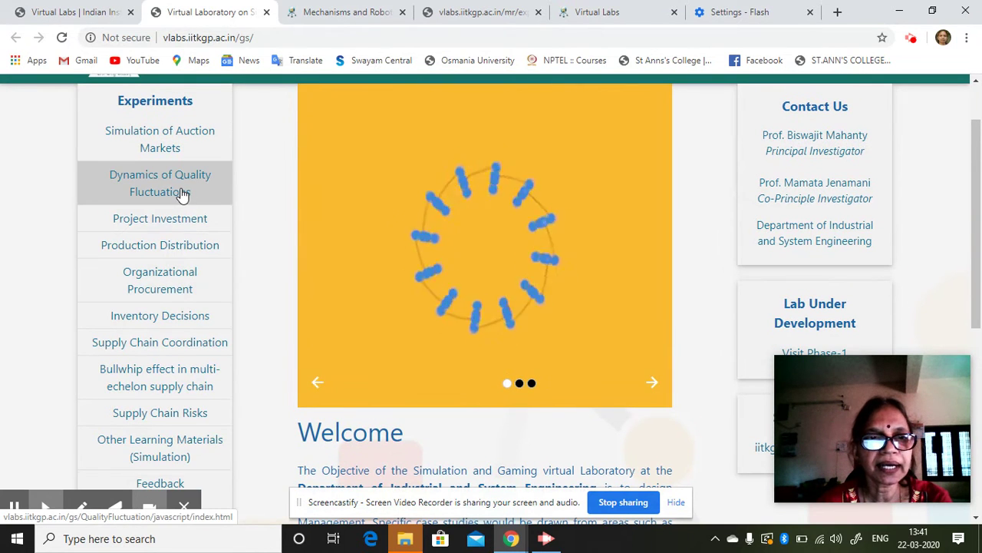
{"action": "left_click", "coordinate": [186, 245]}
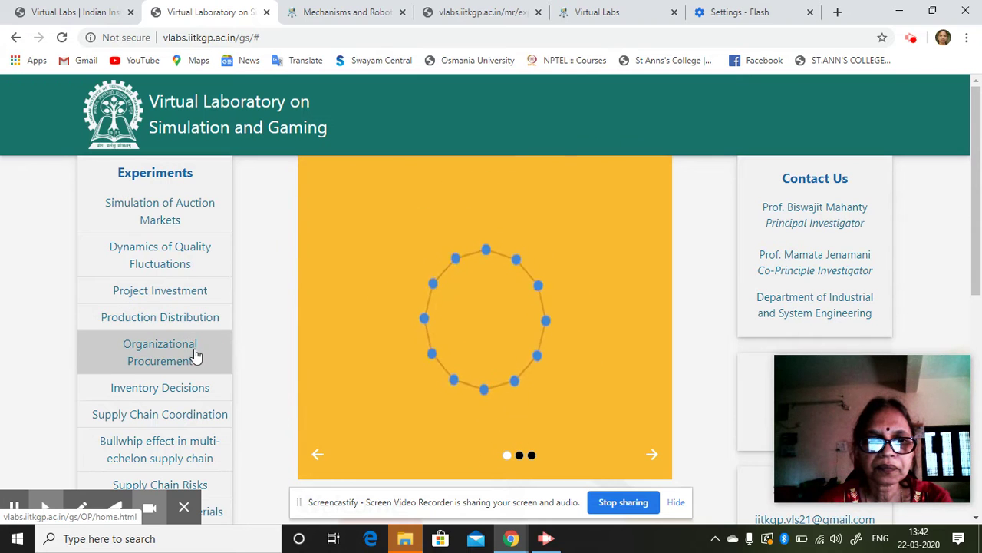
{"action": "scroll", "coordinate": [556, 384], "scroll_direction": "down", "scroll_amount": 2}
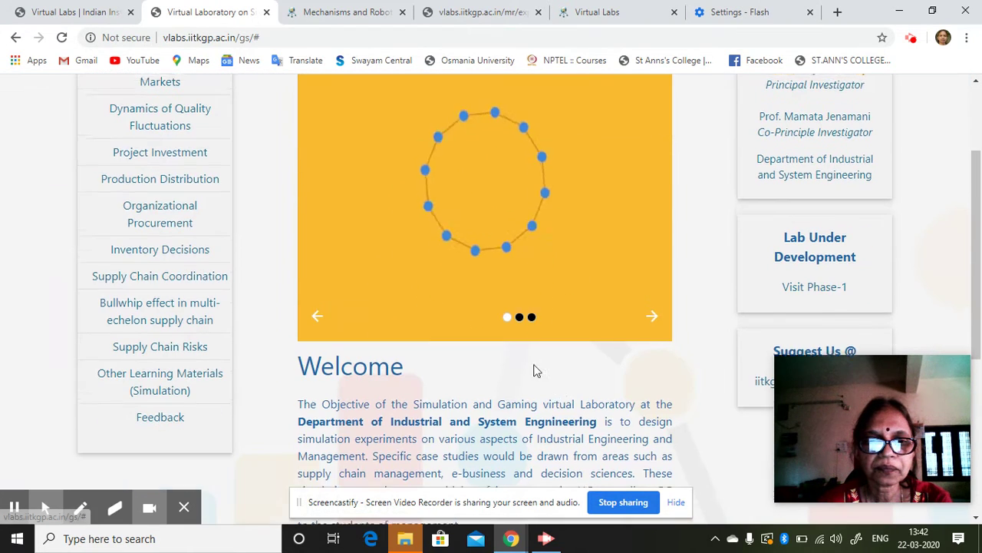
{"action": "scroll", "coordinate": [651, 286], "scroll_direction": "down", "scroll_amount": 3}
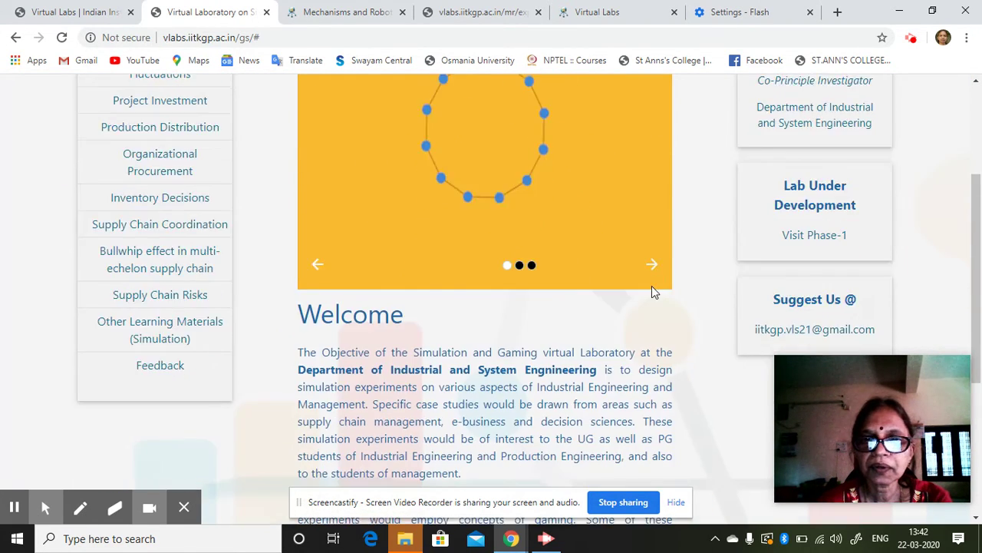
{"action": "scroll", "coordinate": [299, 334], "scroll_direction": "up", "scroll_amount": 1}
{"action": "scroll", "coordinate": [284, 340], "scroll_direction": "up", "scroll_amount": 2}
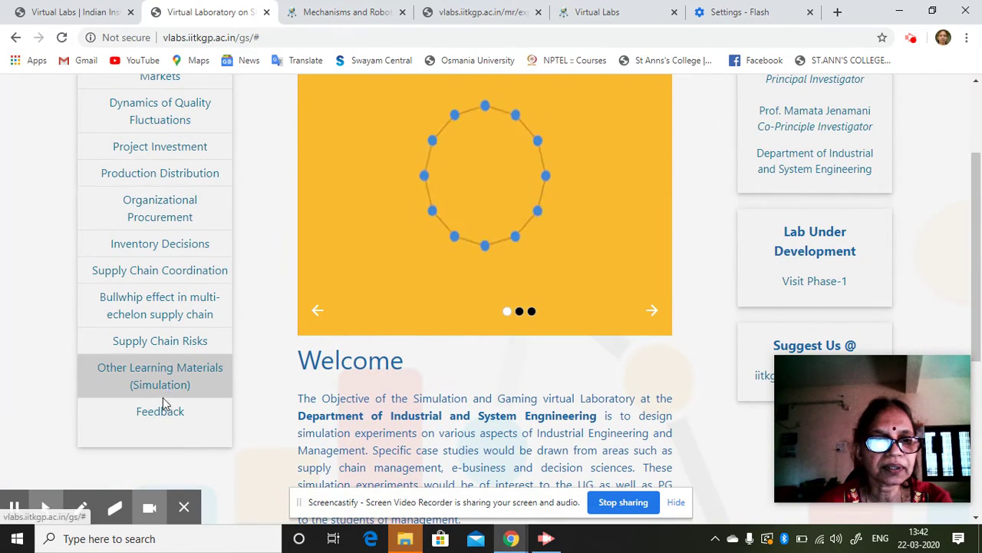
{"action": "scroll", "coordinate": [152, 369], "scroll_direction": "up", "scroll_amount": 2}
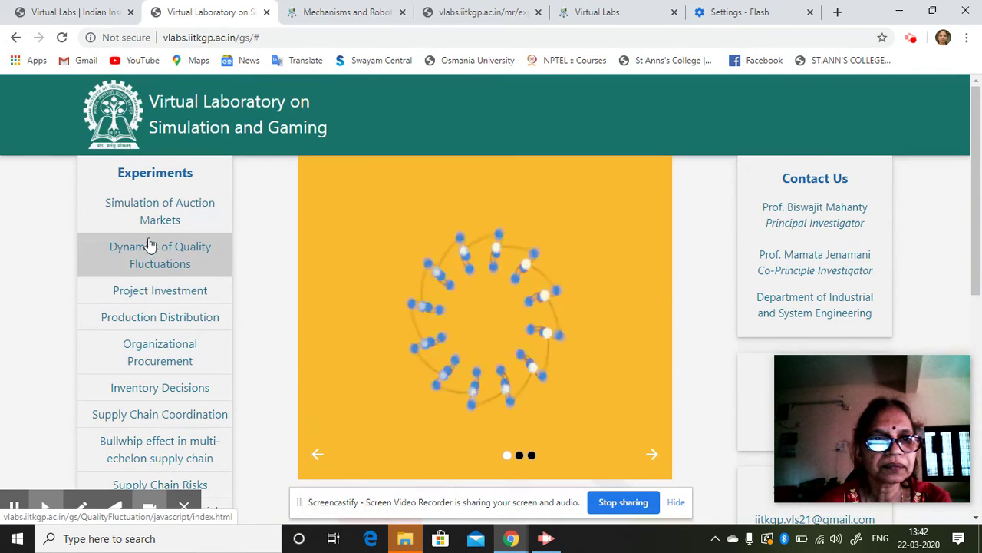
- Bring up the Simulation of Auction Markets simulator as a buyer (60 s, base value 1000, 20 agents)
{"action": "left_click", "coordinate": [159, 221]}
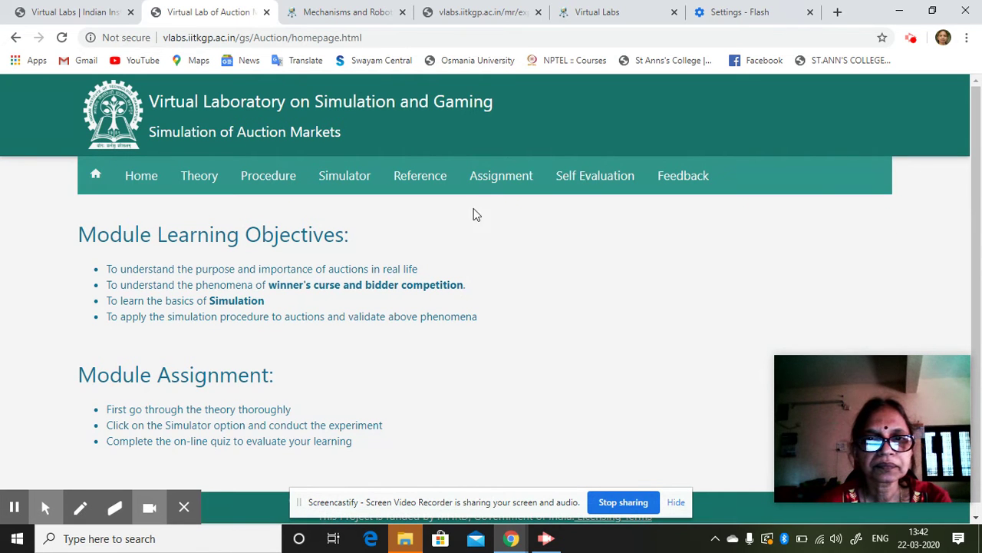
{"action": "left_click", "coordinate": [346, 179]}
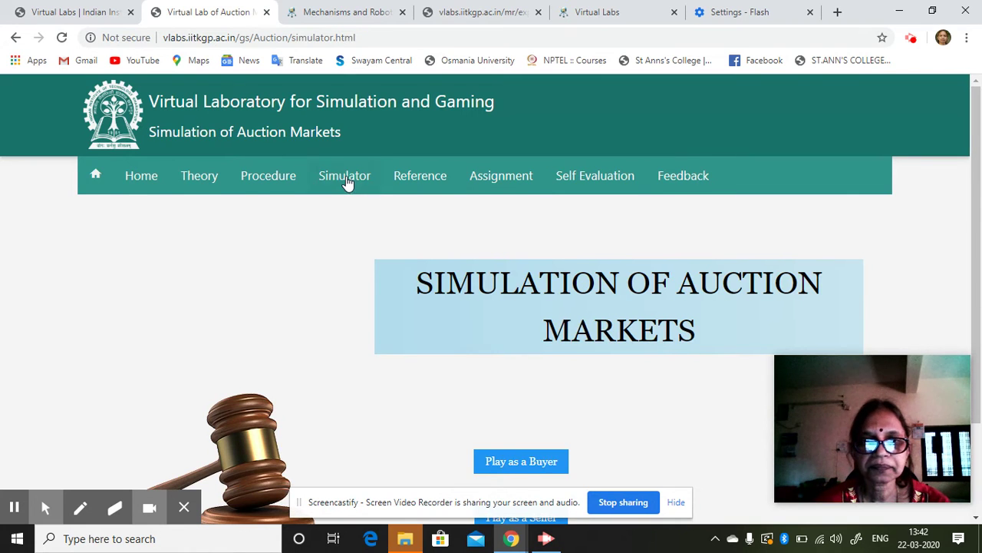
{"action": "scroll", "coordinate": [410, 280], "scroll_direction": "down", "scroll_amount": 2}
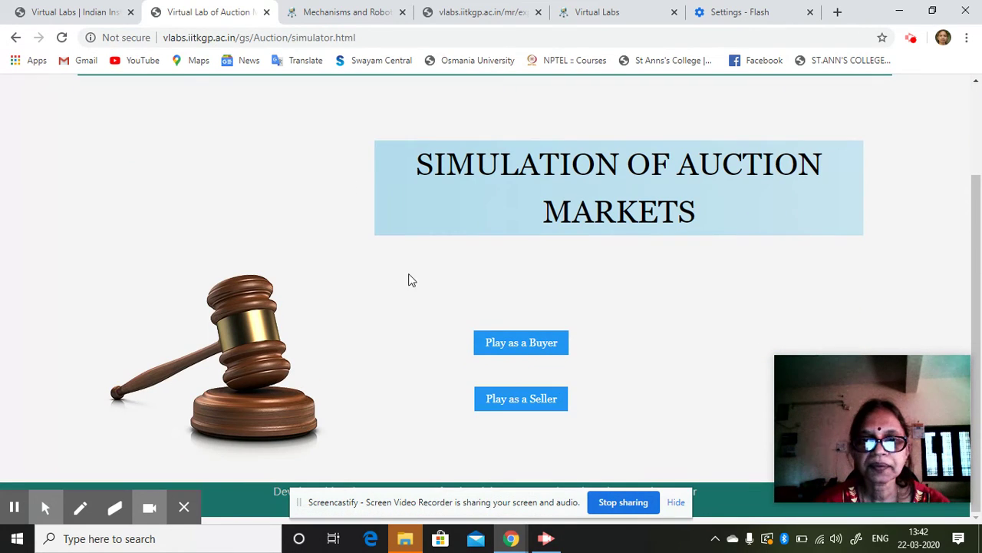
{"action": "left_click", "coordinate": [521, 350]}
{"action": "scroll", "coordinate": [491, 338], "scroll_direction": "down", "scroll_amount": 2}
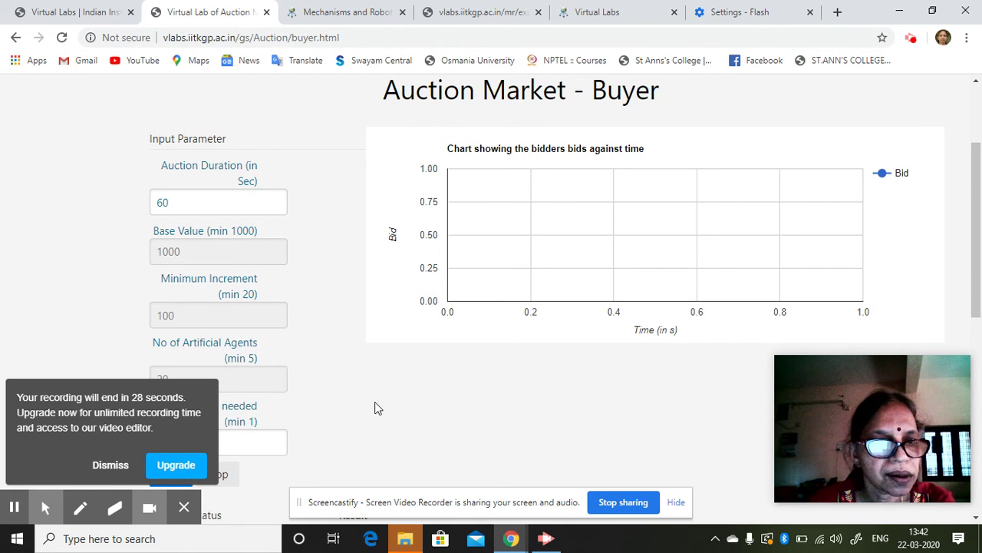
{"action": "left_click", "coordinate": [108, 469]}
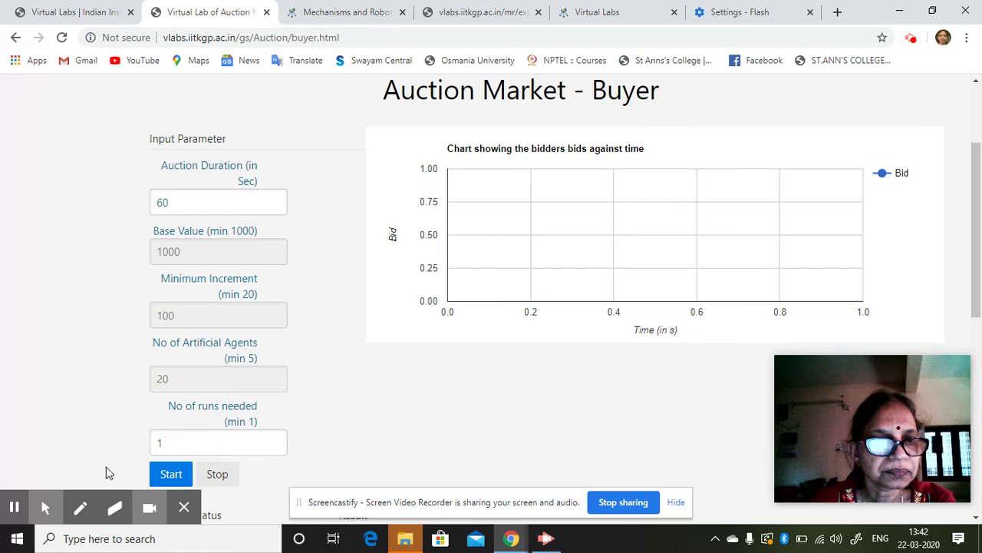
- Run the buyer auction until bids reach about 4,200, and change the auction duration to 100
{"action": "left_click", "coordinate": [171, 475]}
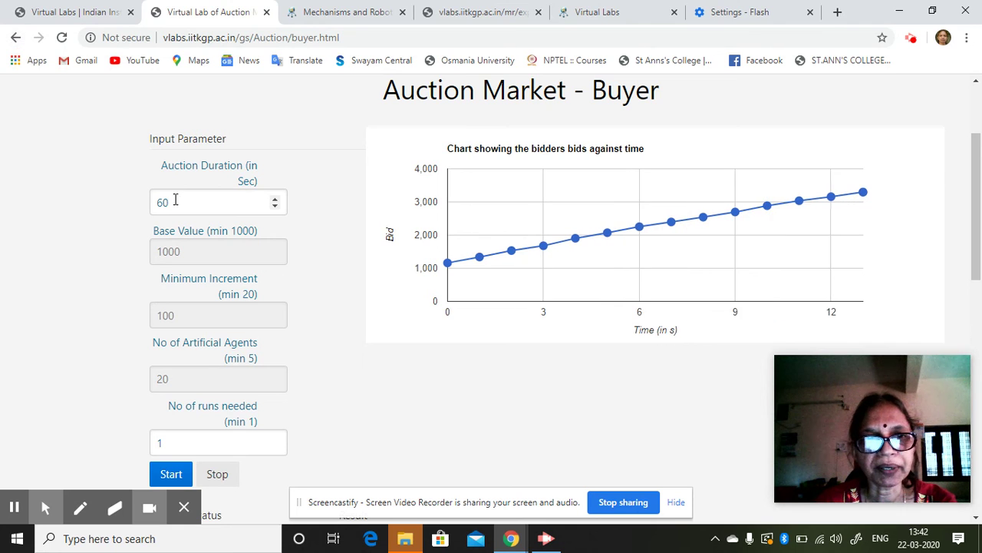
{"action": "left_click", "coordinate": [276, 199]}
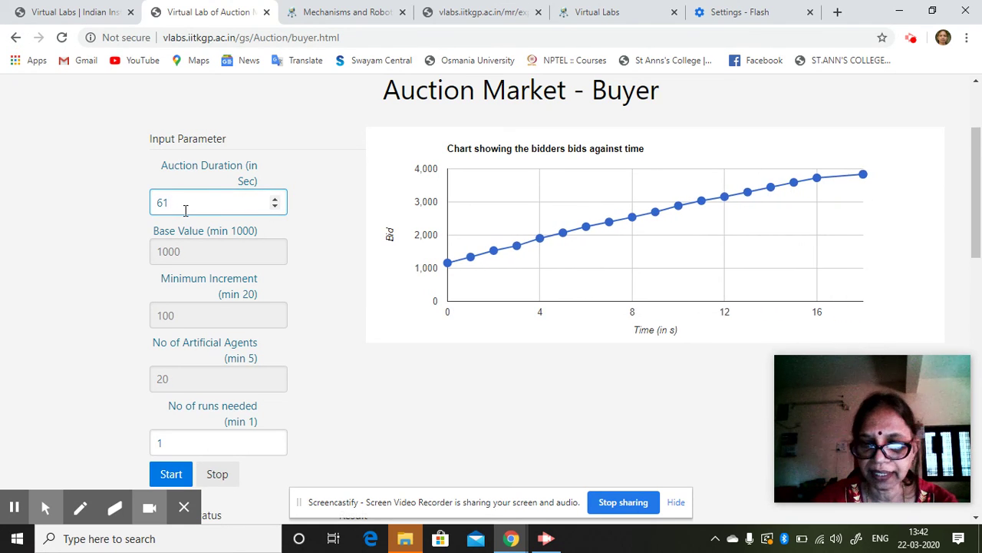
{"action": "key", "text": "BackSpace"}
{"action": "key", "text": "BackSpace"}
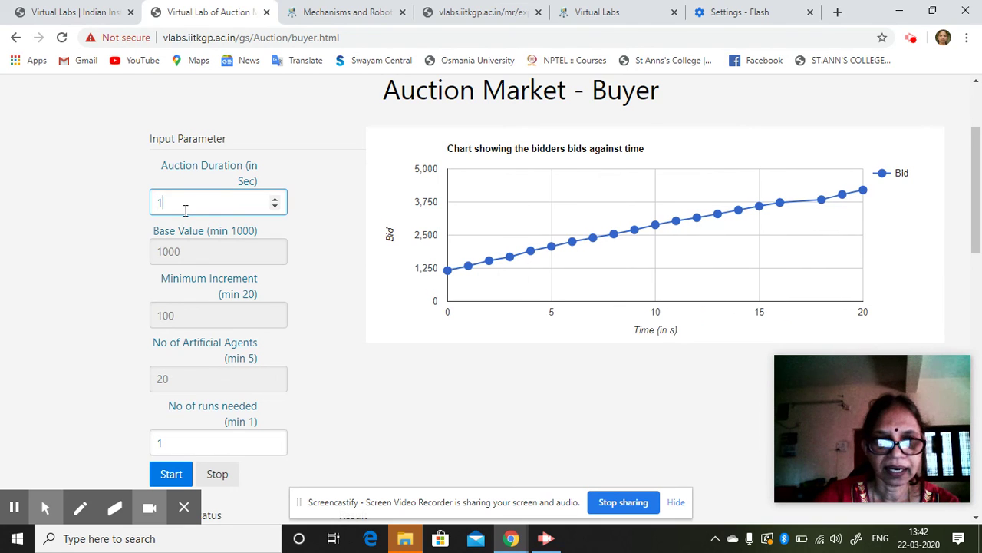
{"action": "left_click", "coordinate": [201, 248]}
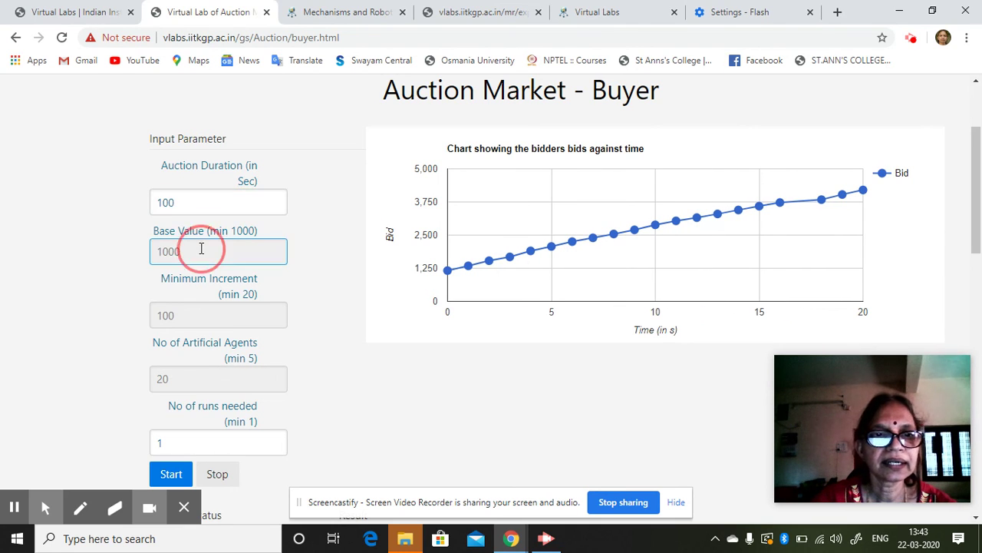